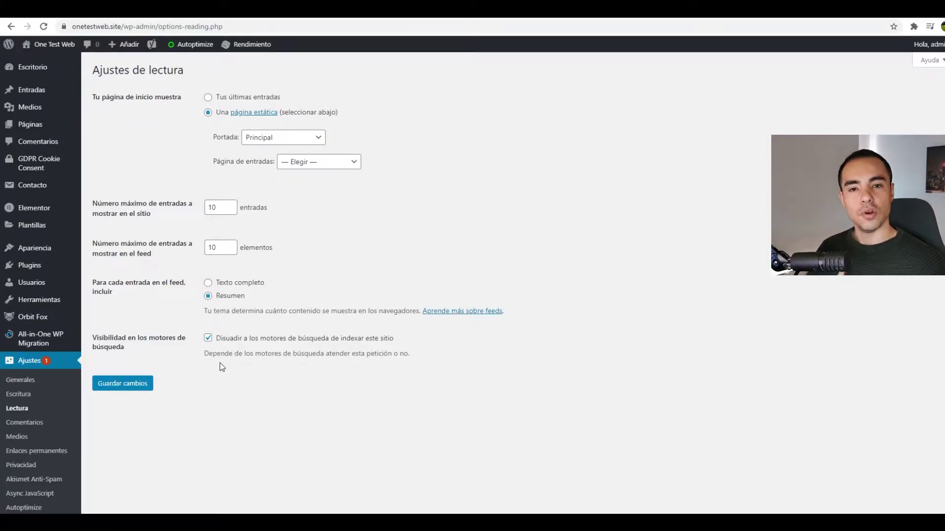
Allow search engines to index the WordPress site and save the reading settings
left_click(207, 340)
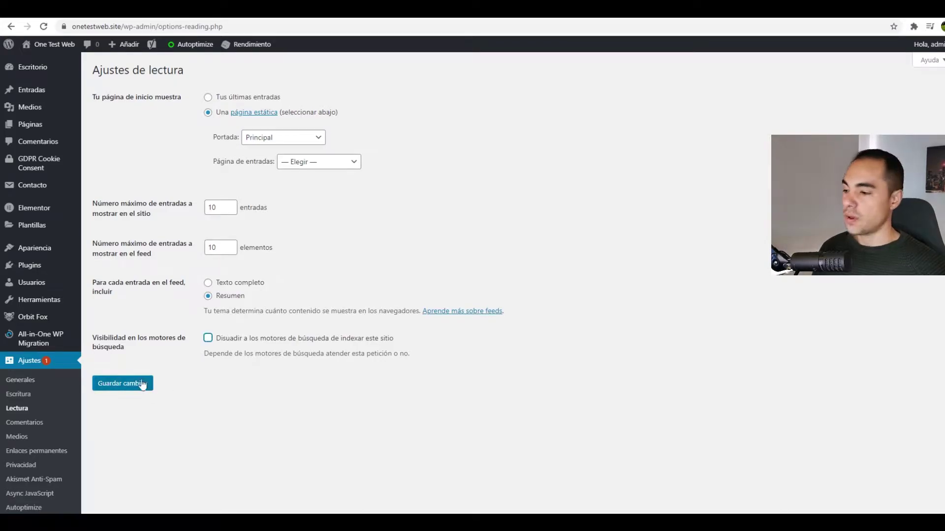
left_click(126, 391)
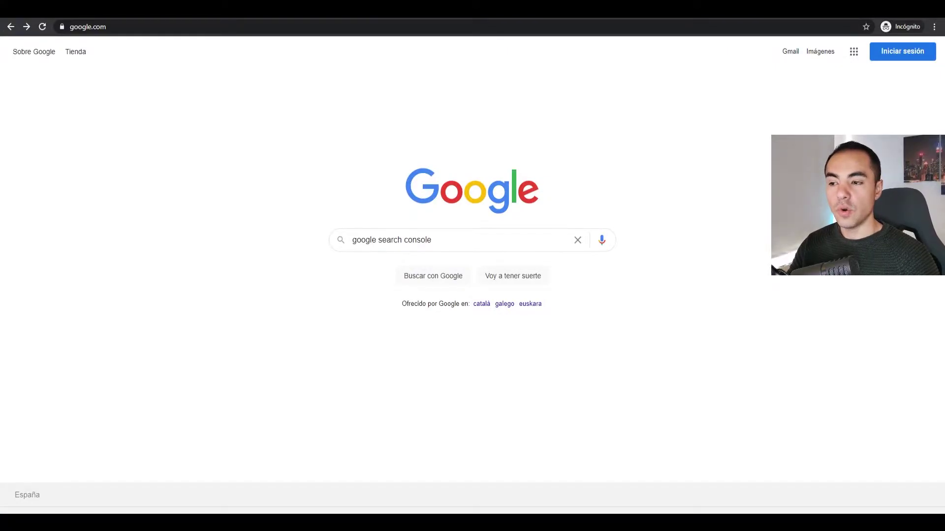
Search Google for "google search console", open the Google Search Console Tools result and start using the service
key("Return")
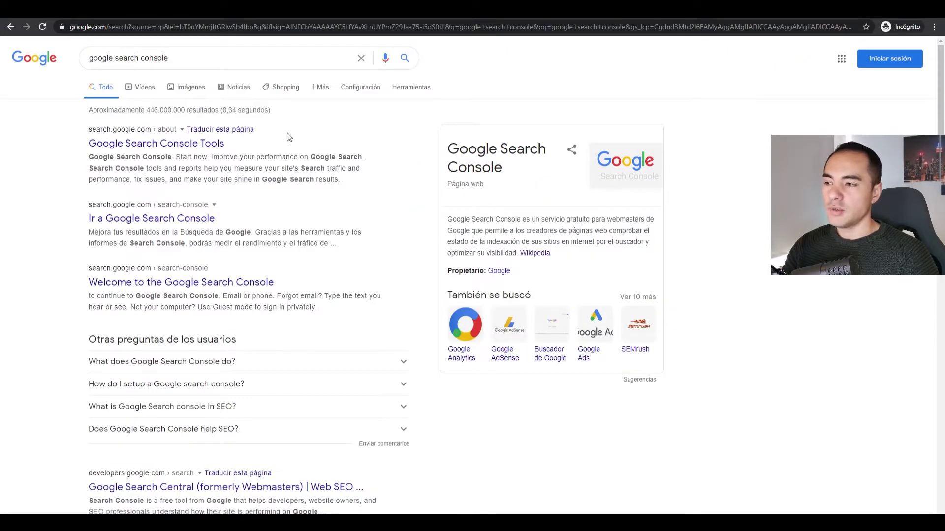
left_click(101, 146)
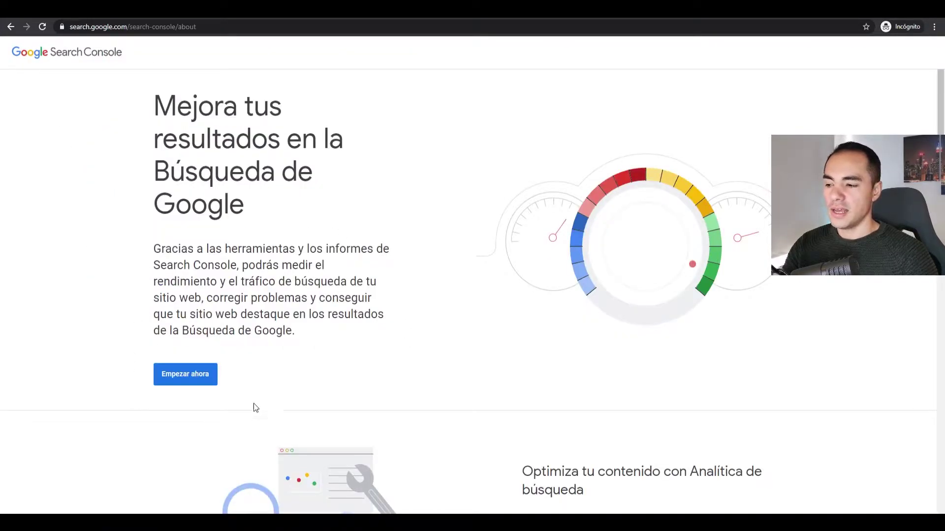
left_click(186, 383)
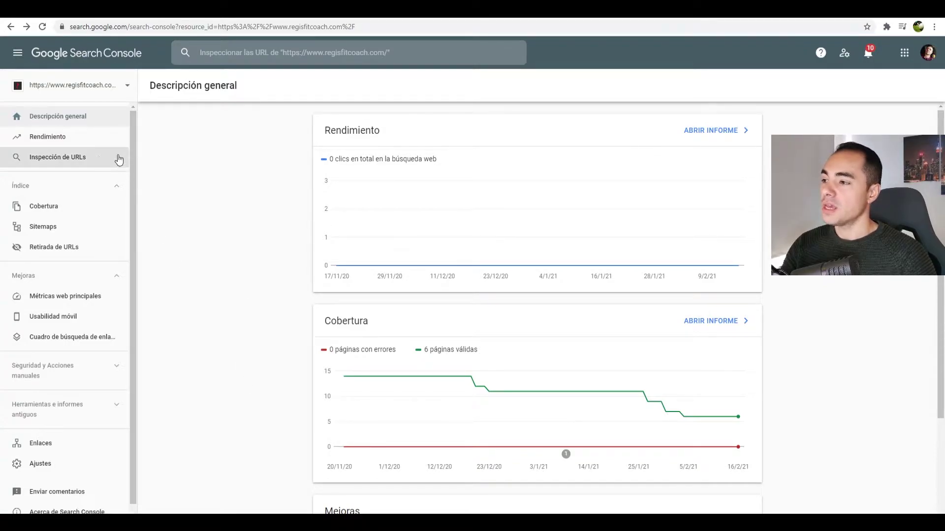
left_click(127, 88)
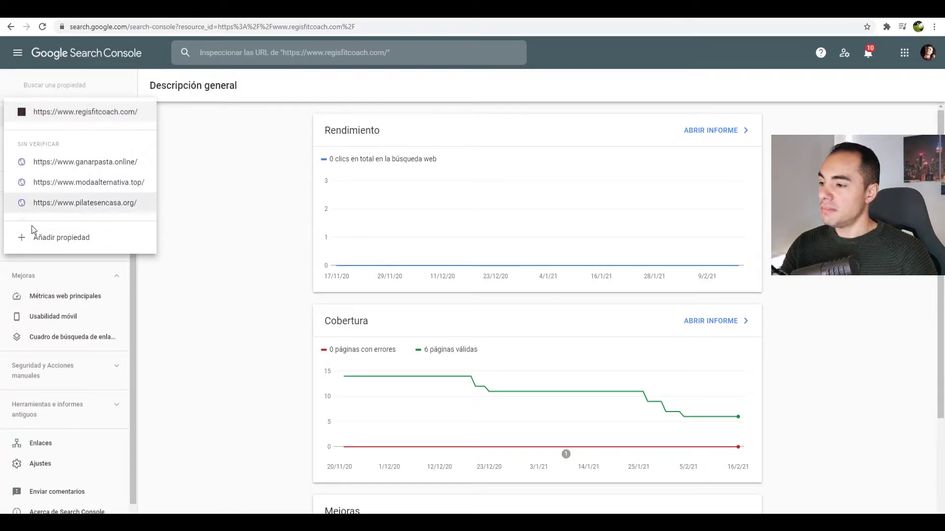
left_click(75, 239)
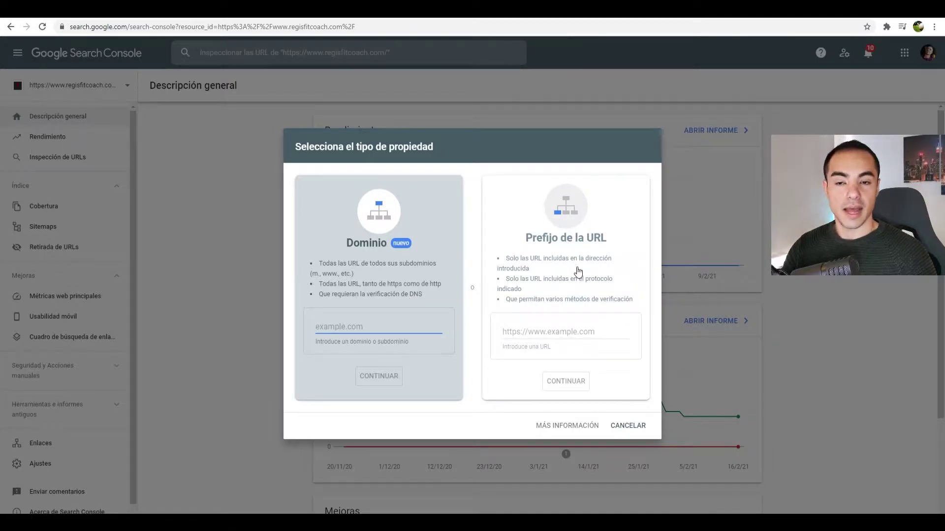
left_click(505, 363)
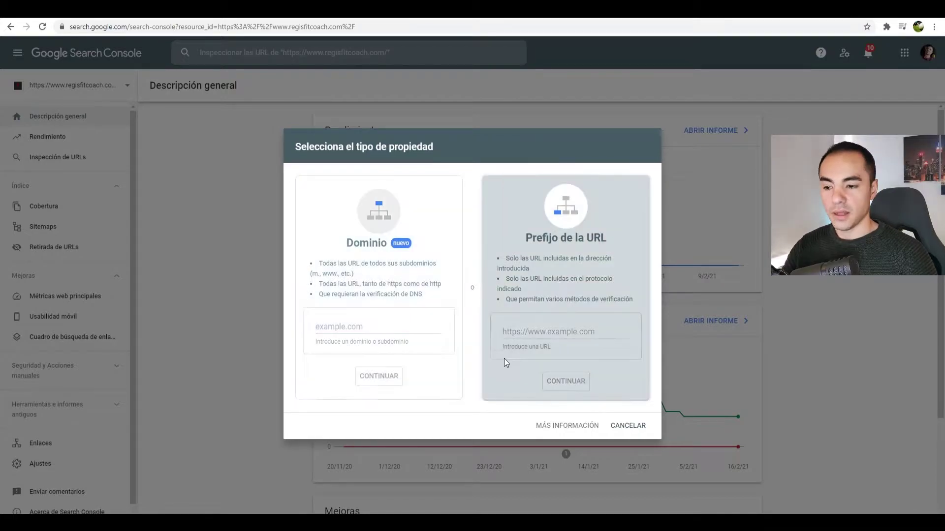
left_click(530, 335)
type("https://www.onetestweb.site/")
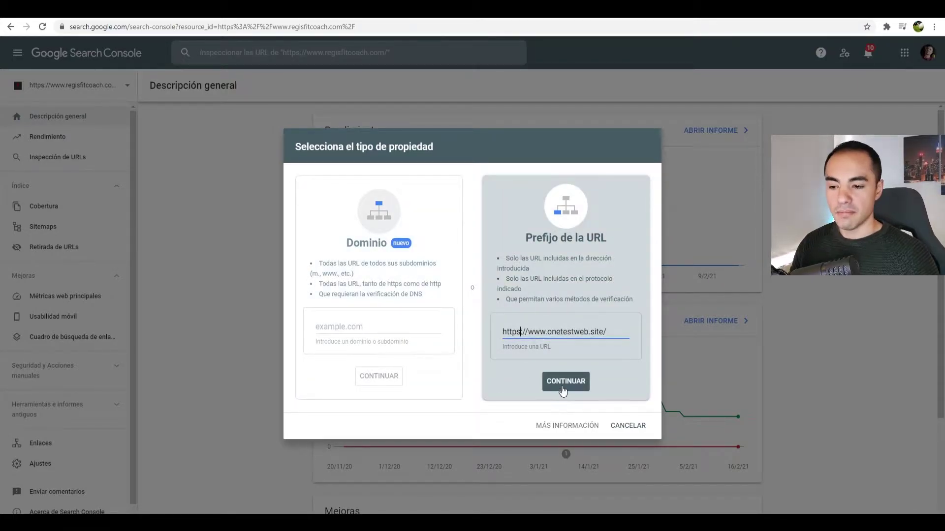
left_click(564, 388)
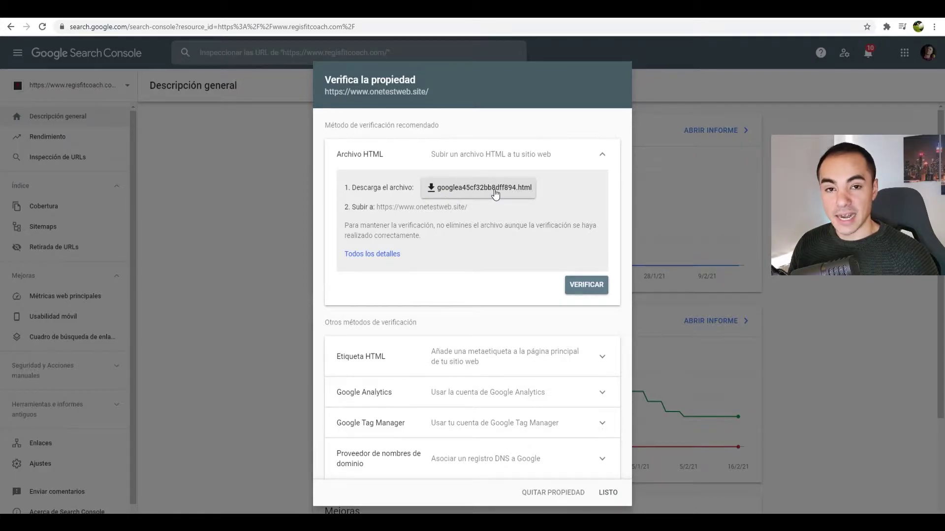
left_click(495, 192)
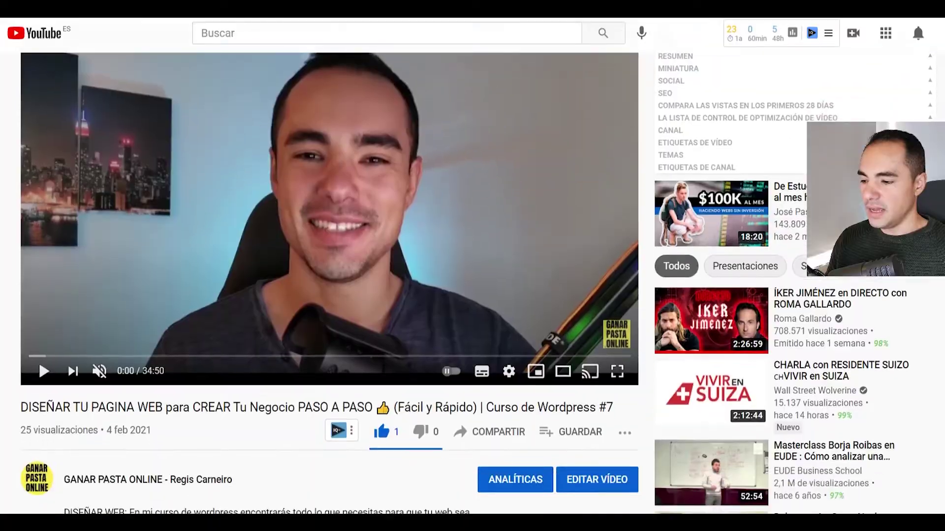
Find the free hosting offer in the YouTube video's description and open its link
scroll(325, 280, "down", 12)
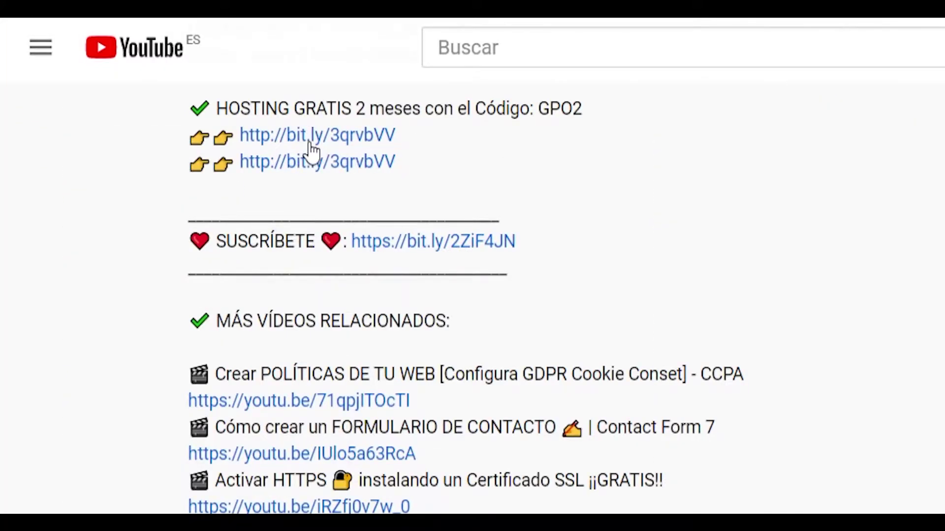
left_click(309, 146)
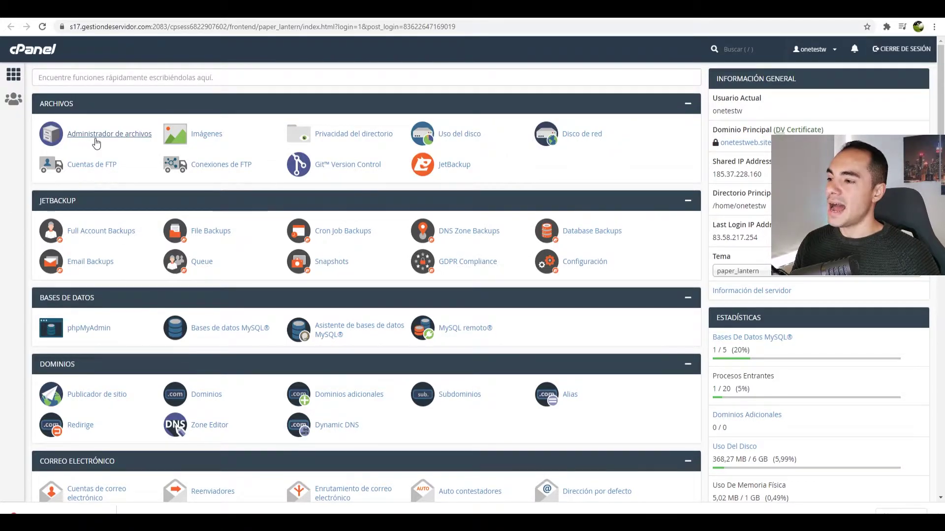
In cPanel's file manager, upload the downloaded Google verification file to public_html and return to that folder
left_click(116, 140)
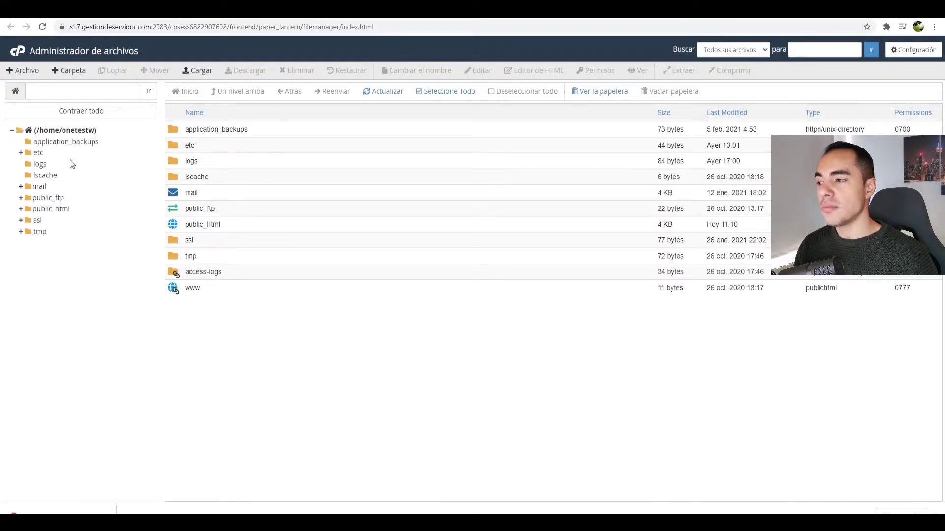
left_click(57, 209)
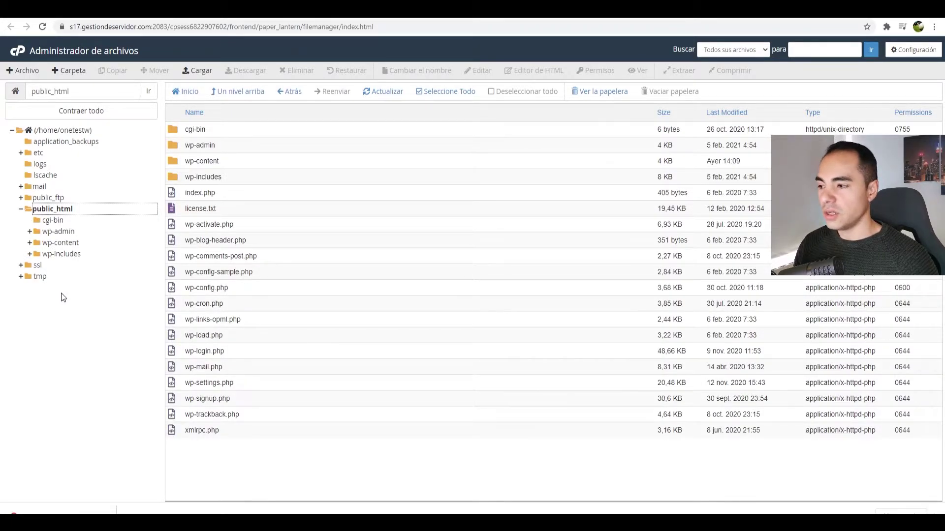
left_click(197, 78)
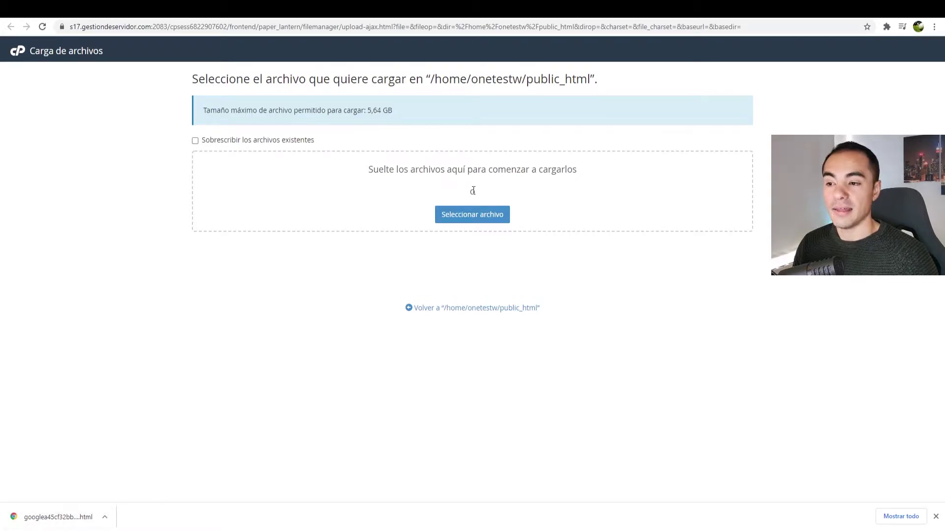
left_click_drag(473, 191, 473, 195)
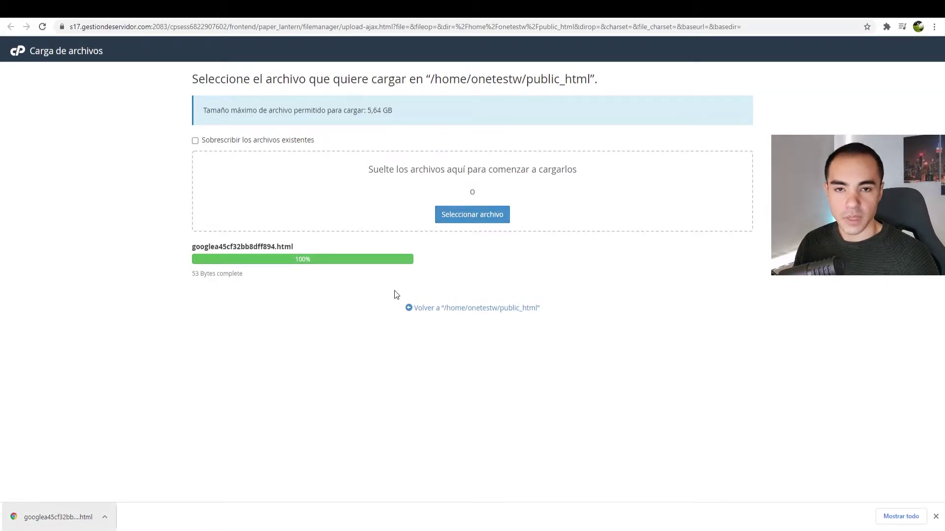
left_click(468, 309)
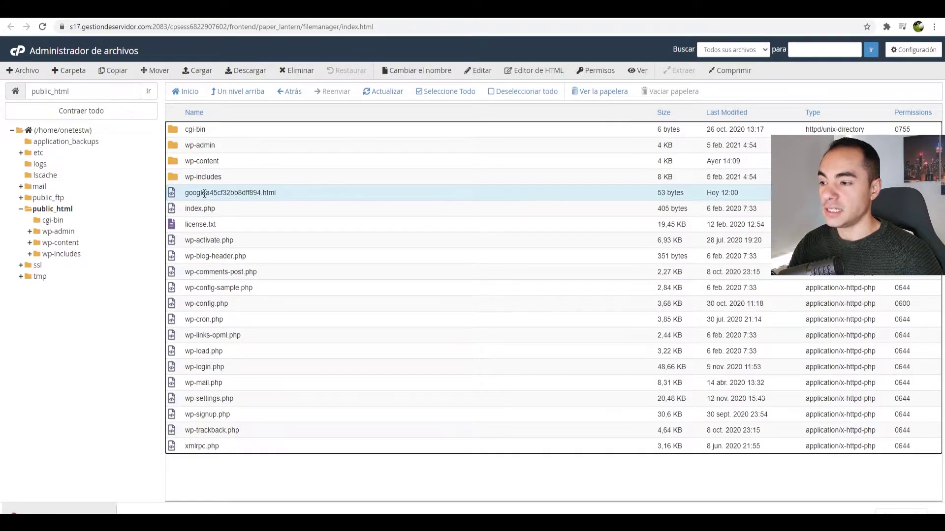
Back in Google Search Console, verify the onetestweb.site property by HTML file and open its Sitemaps section
left_click(246, 19)
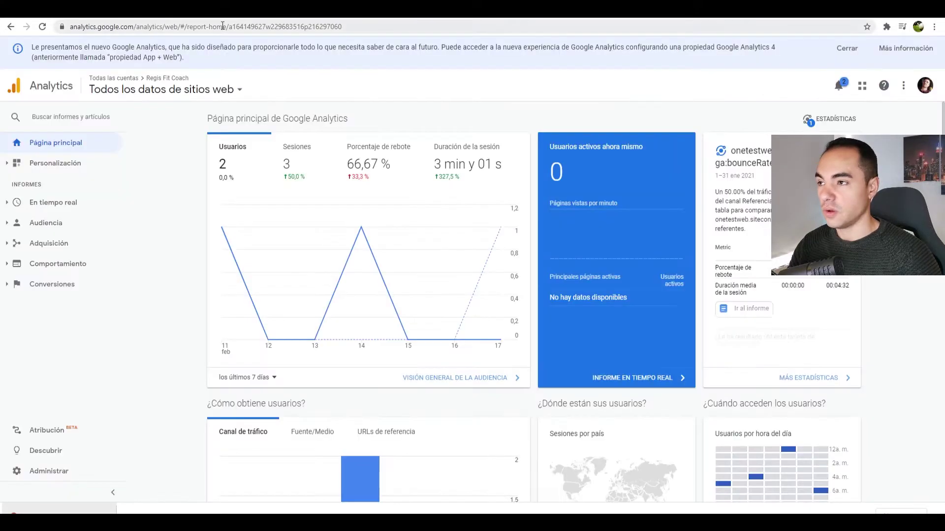
left_click(247, 18)
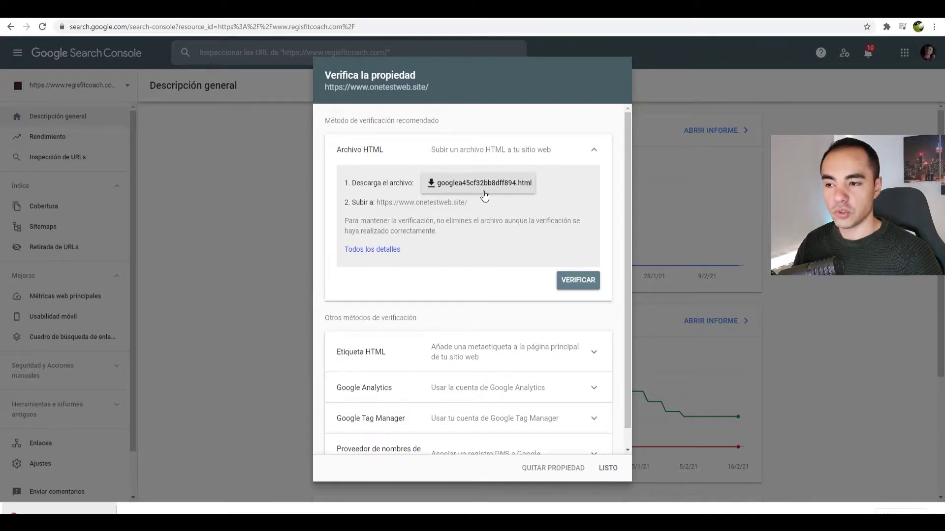
left_click(580, 288)
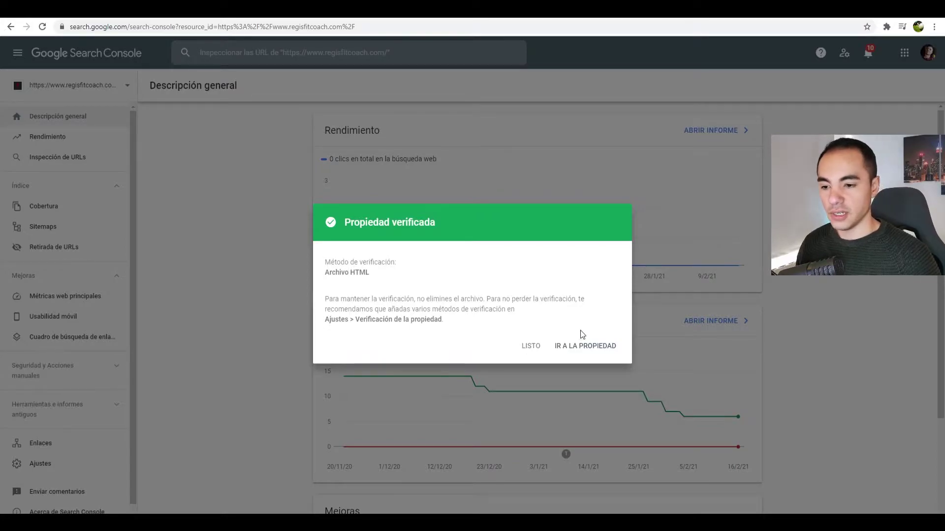
left_click(586, 347)
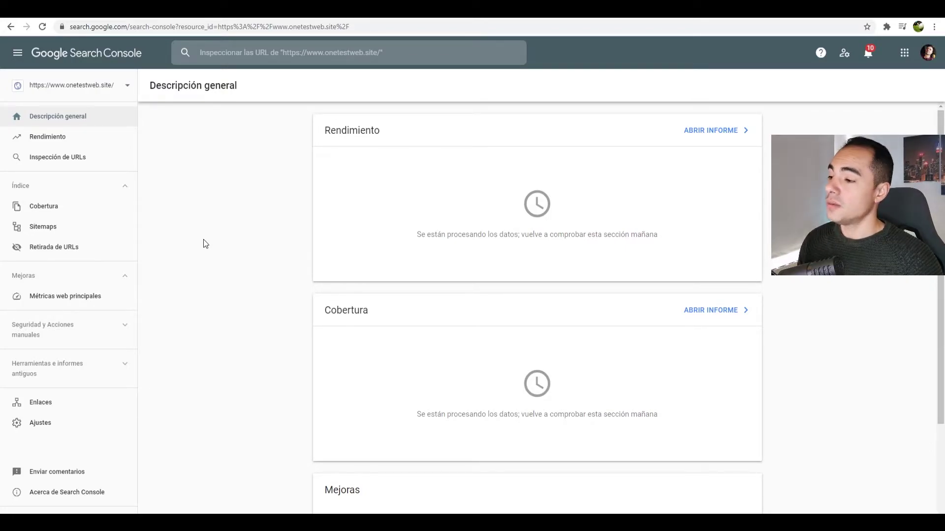
left_click(43, 227)
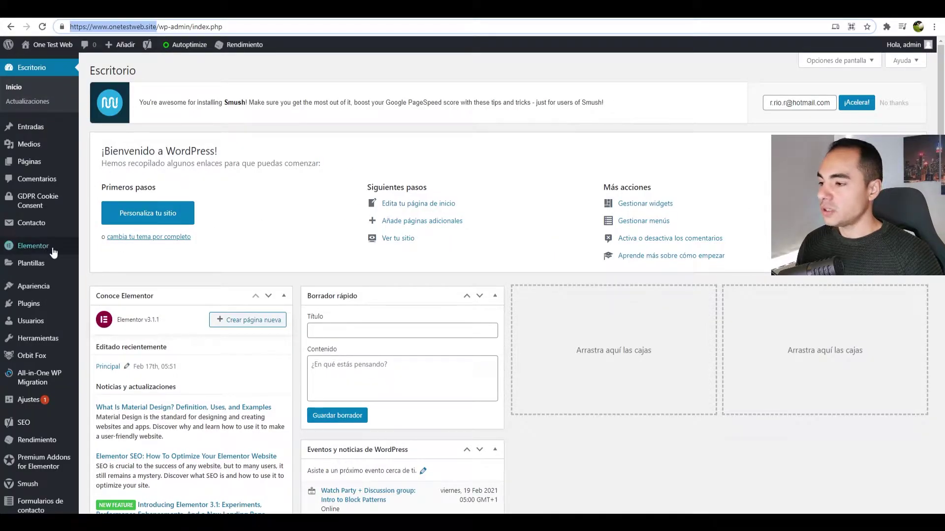
In WordPress, view the XML sitemap from Yoast SEO's features and copy the /sitemap_index.xml part of its address
left_click(23, 428)
left_click_drag(139, 71, 189, 72)
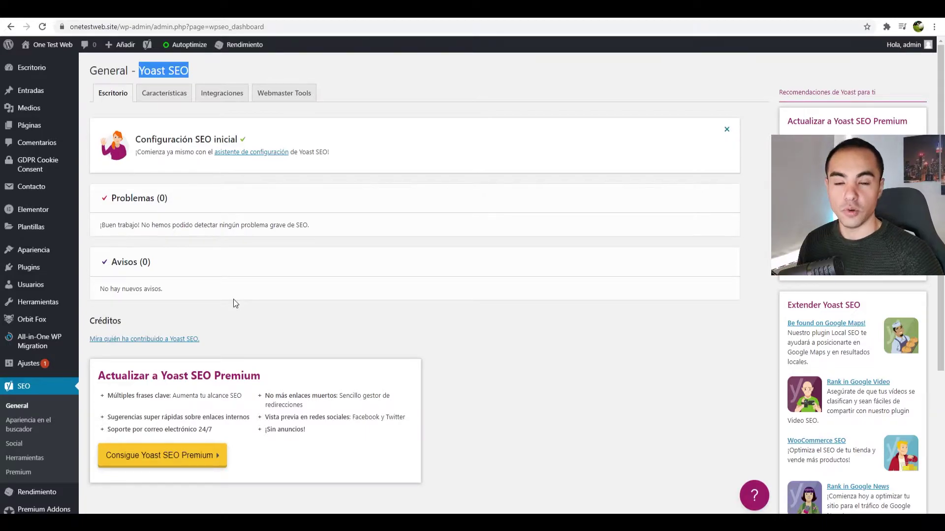
left_click(170, 97)
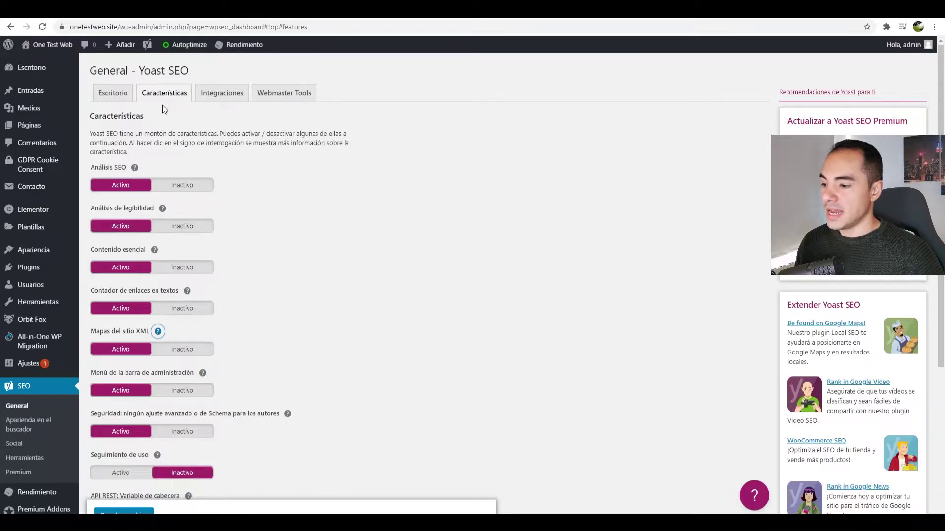
left_click(158, 333)
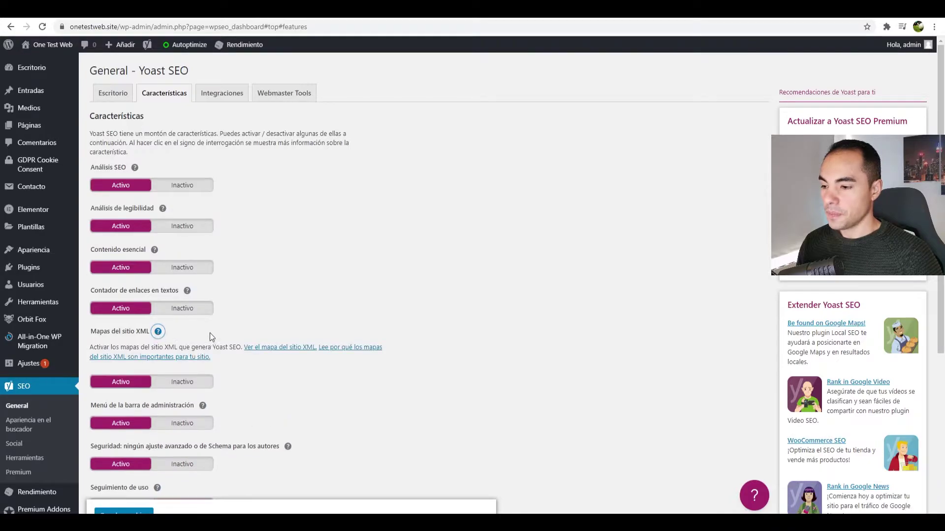
left_click(298, 348)
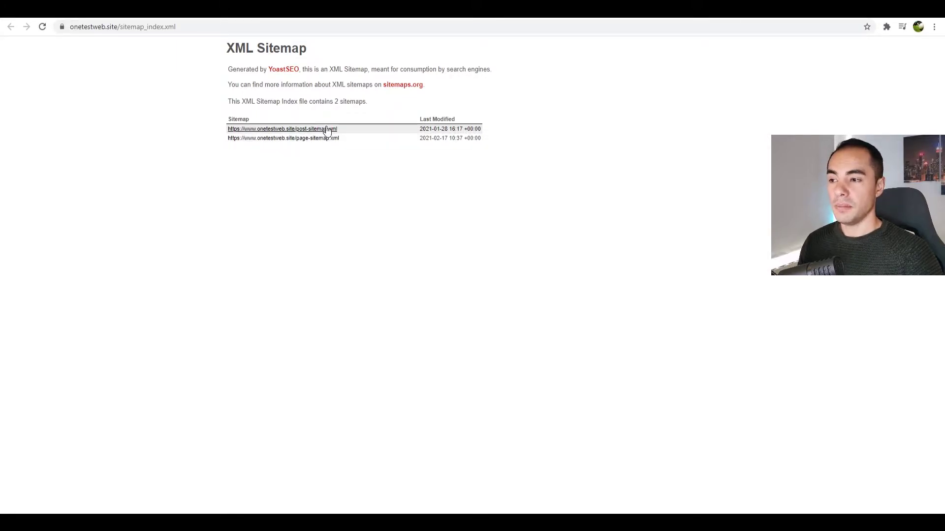
left_click(189, 27)
left_click_drag(189, 27, 119, 28)
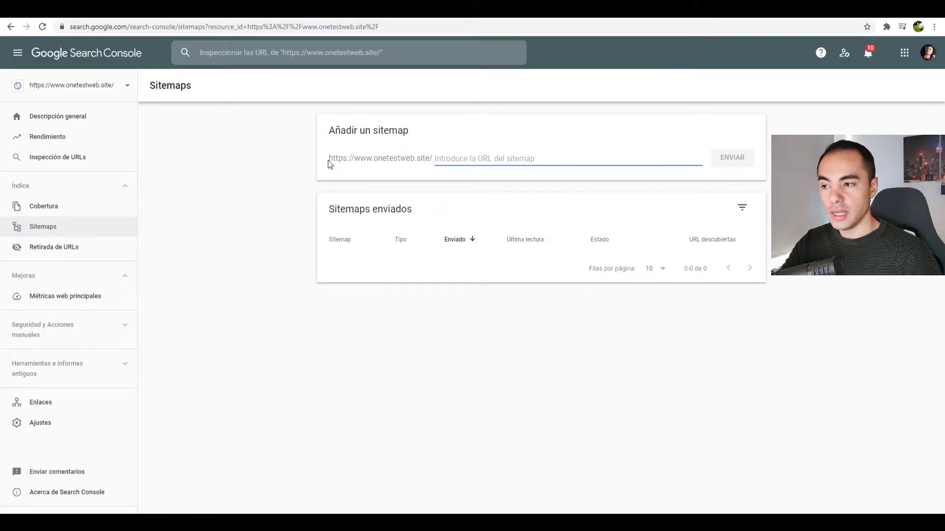
In Google Search Console, submit sitemap_index.xml as the site's sitemap and dismiss the confirmation
type("/sitemap_index.xml")
left_click(438, 159)
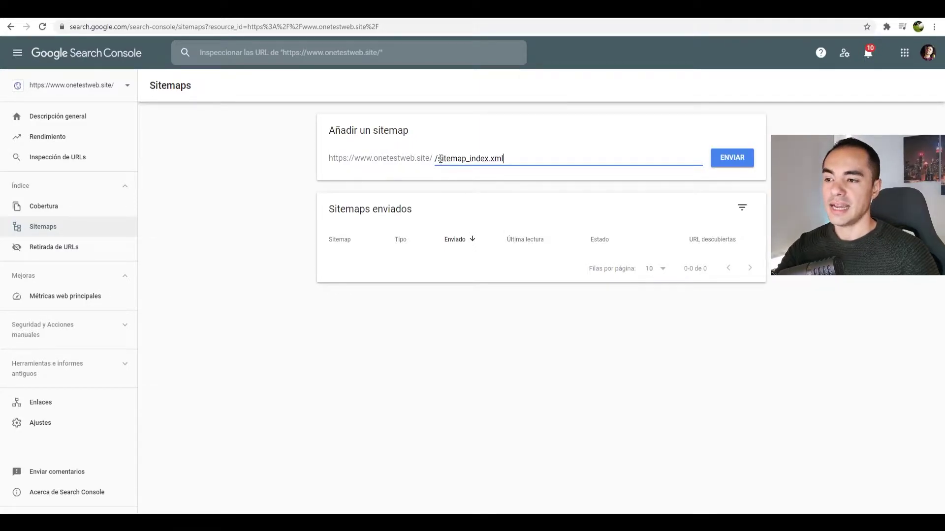
key("BackSpace")
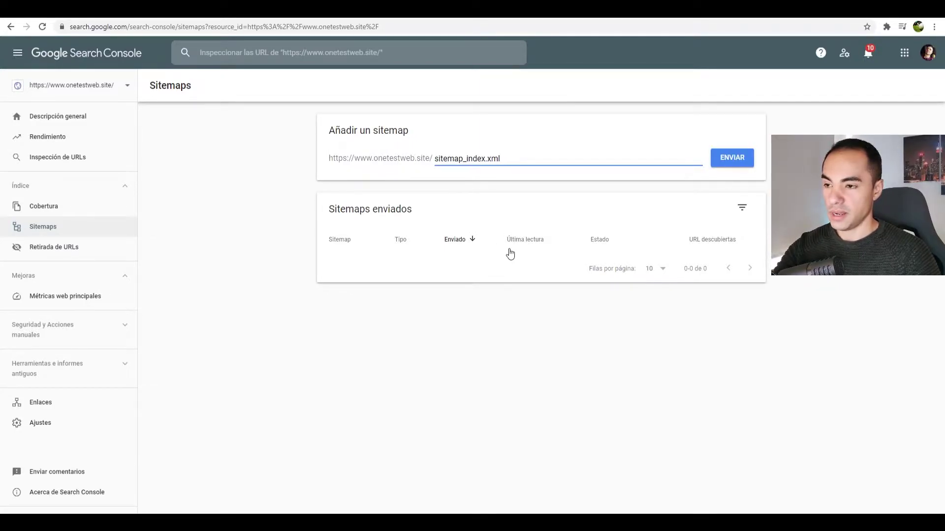
left_click(734, 159)
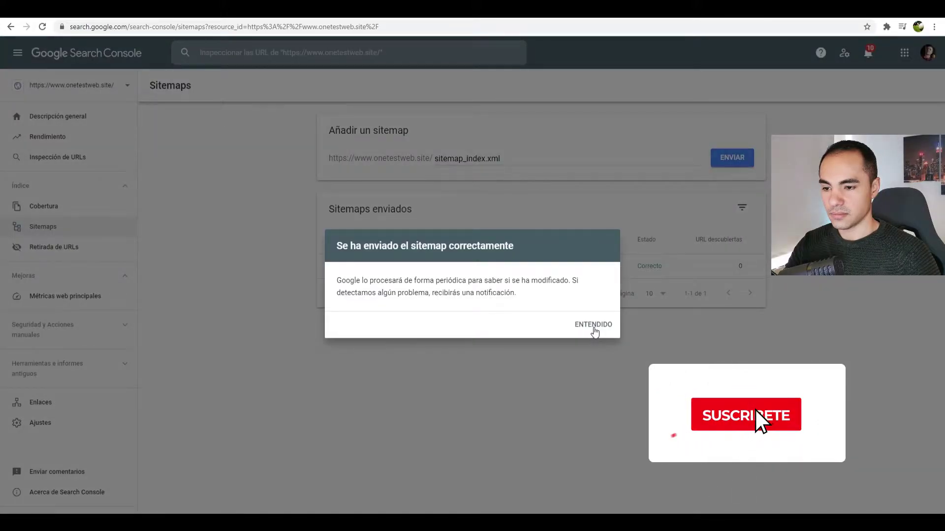
left_click(593, 327)
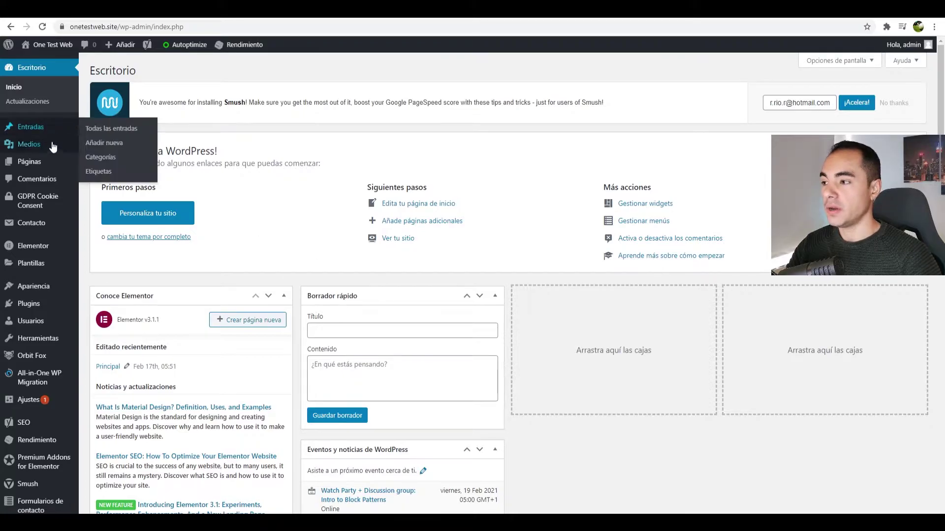
From the WordPress pages list, open the Principal home page for editing
left_click(46, 161)
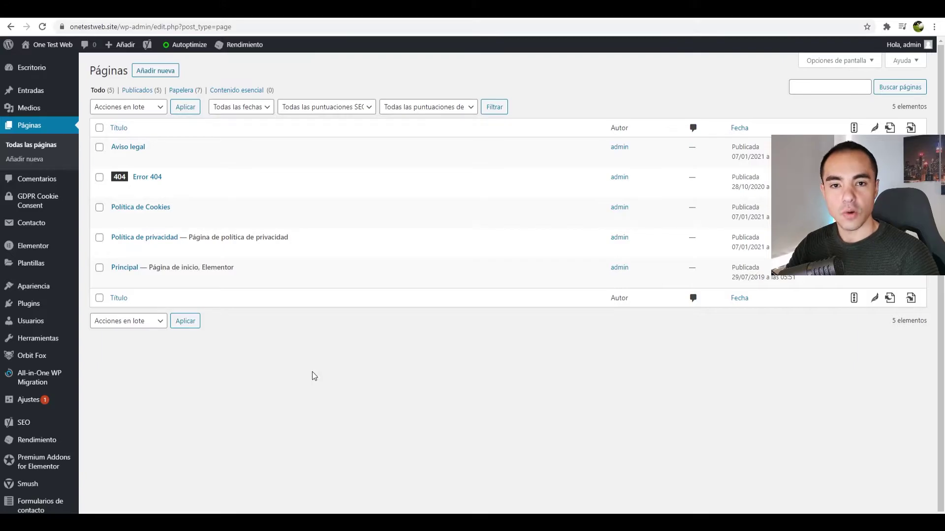
mouse_move(119, 273)
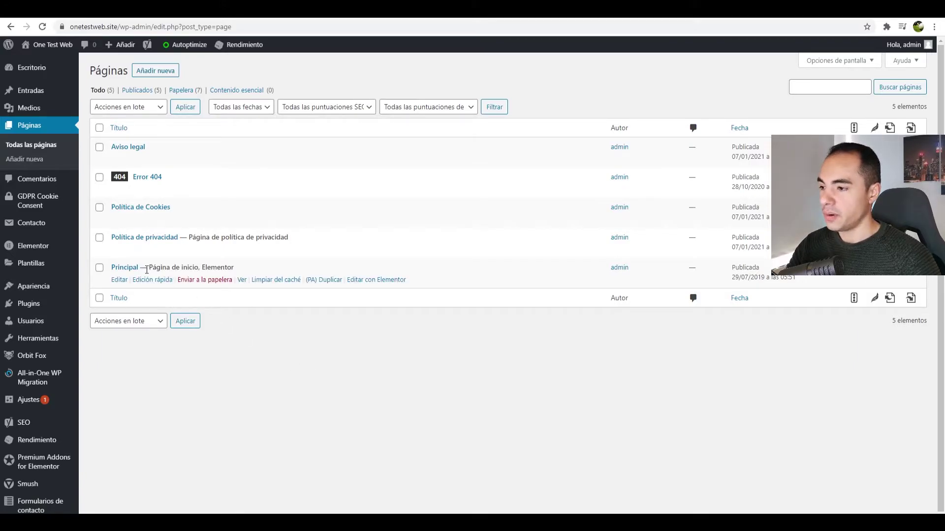
left_click(119, 279)
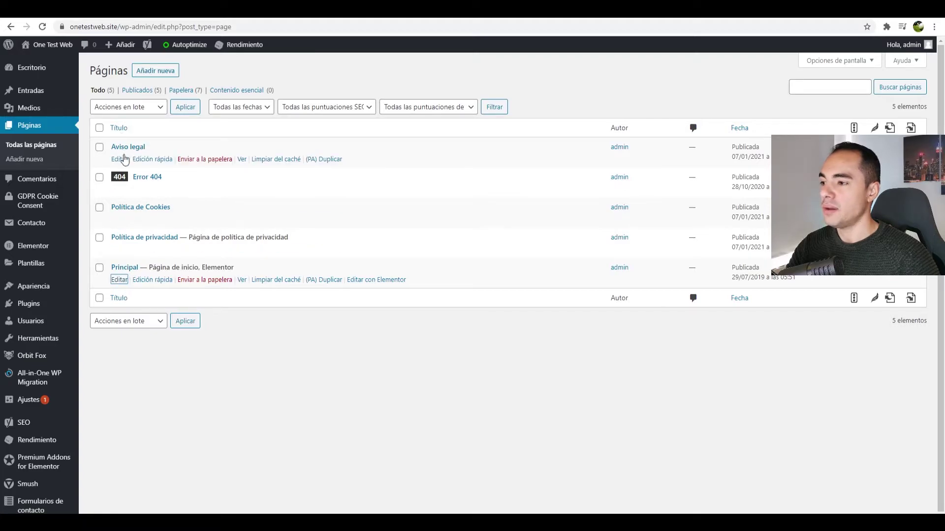
Open the Aviso legal page for editing as well, and examine the advanced Yoast SEO settings of the Principal page
left_click(121, 159)
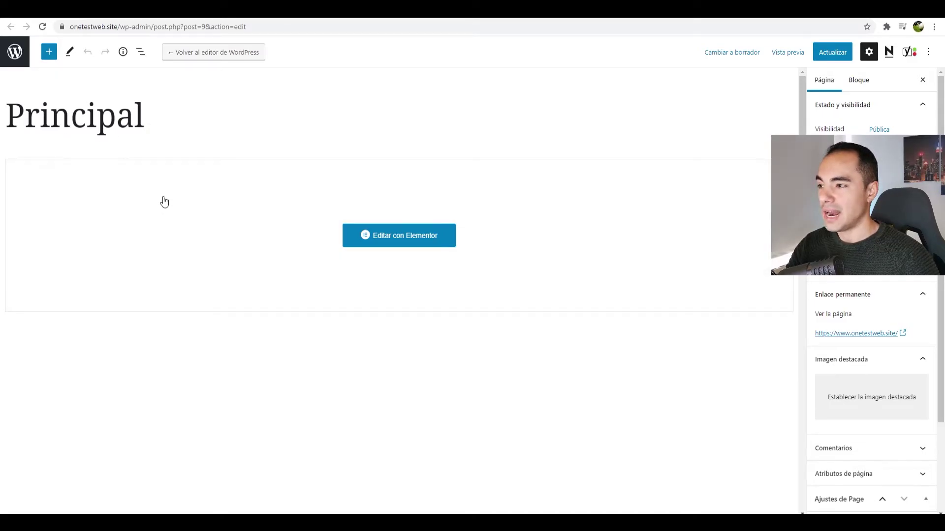
scroll(162, 202, "down", 10)
scroll(165, 205, "down", 5)
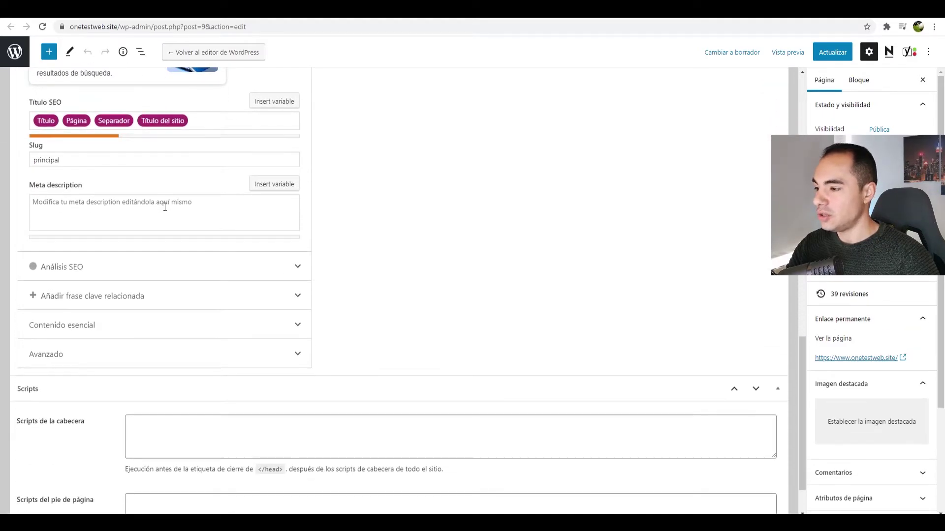
scroll(80, 150, "up", 7)
scroll(141, 248, "down", 7)
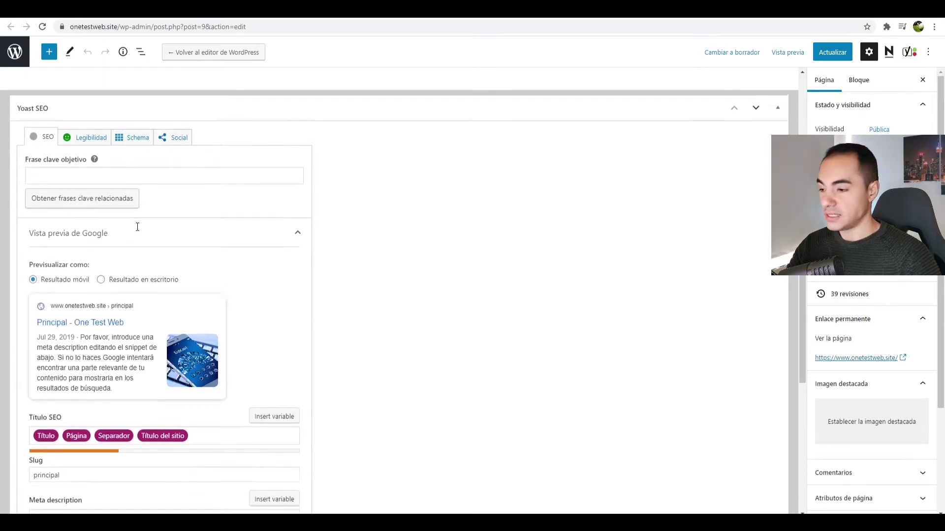
left_click(73, 352)
scroll(99, 321, "down", 4)
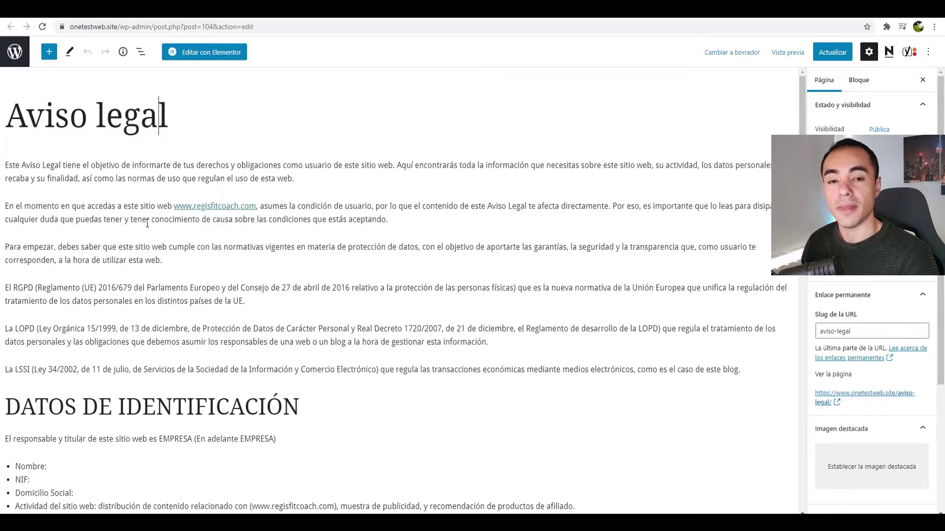
Examine the advanced Yoast SEO settings of the Aviso legal page
scroll(161, 231, "down", 8)
scroll(160, 229, "down", 20)
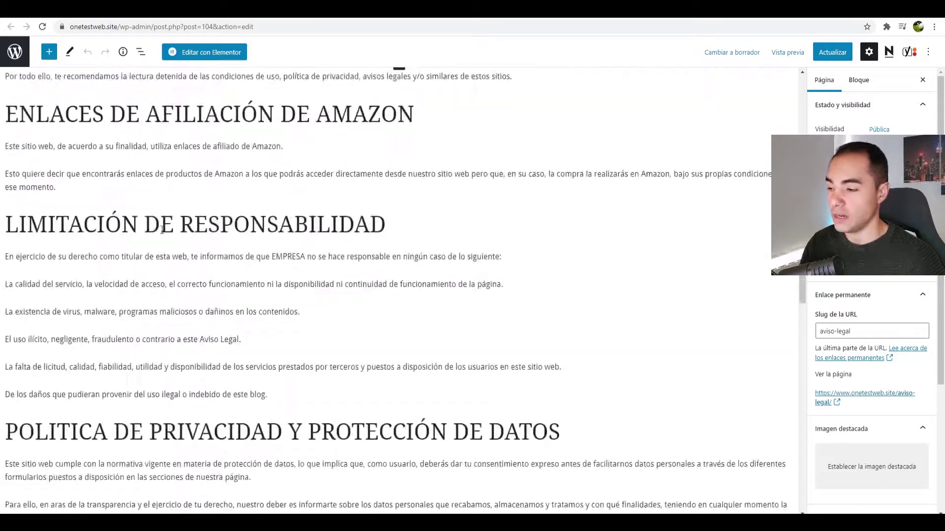
scroll(114, 327, "down", 1)
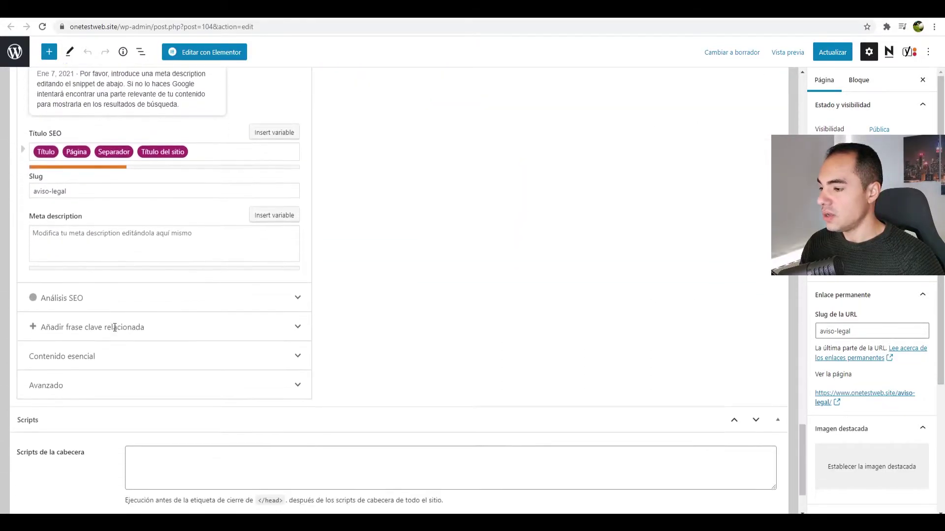
left_click(69, 401)
scroll(206, 376, "down", 3)
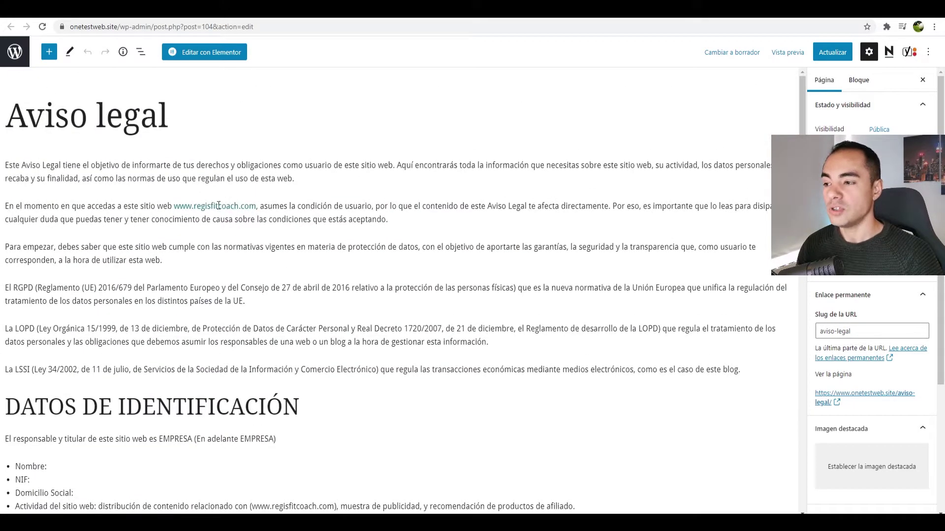
scroll(301, 354, "down", 2)
scroll(300, 349, "down", 1)
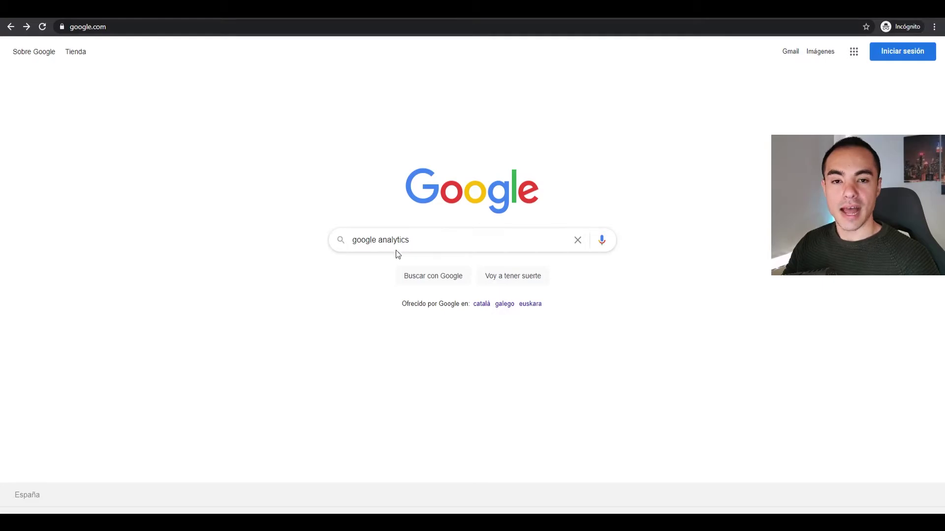
Search Google for "google analytics", open Google Analytics and start setting up an account
key("Return")
left_click(125, 148)
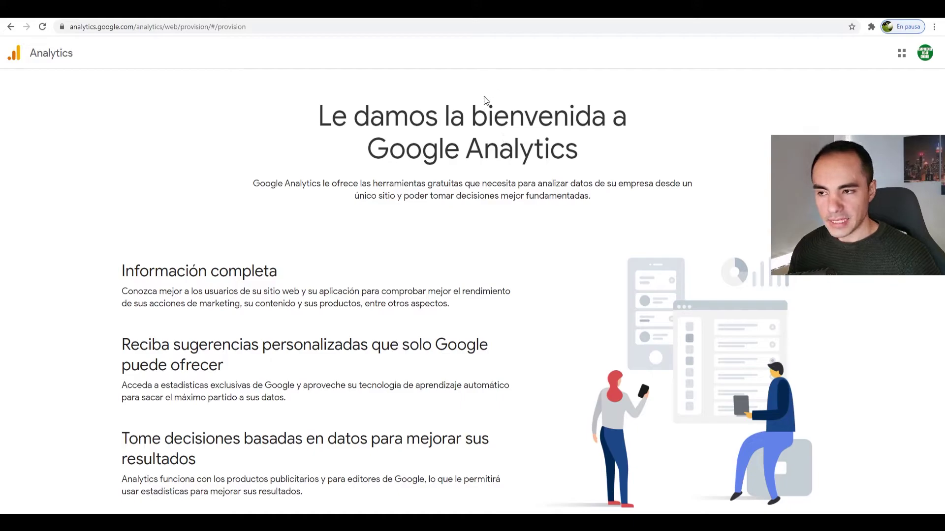
left_click(474, 233)
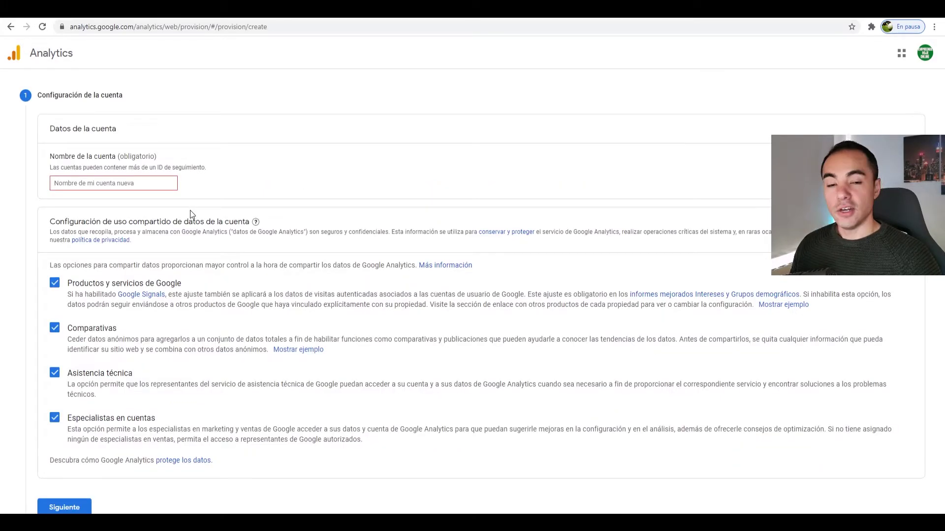
Name the Analytics account One Test Web and continue to the property configuration
left_click(121, 182)
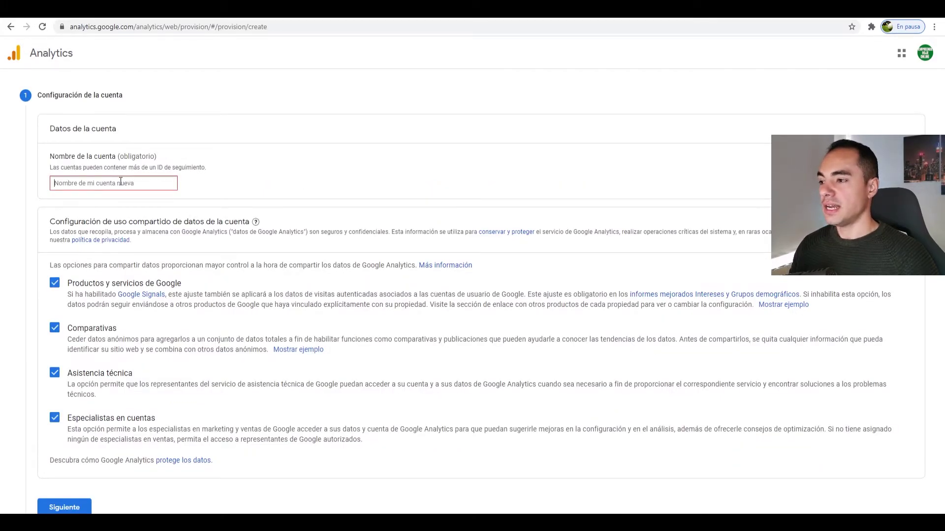
type("One Test Web")
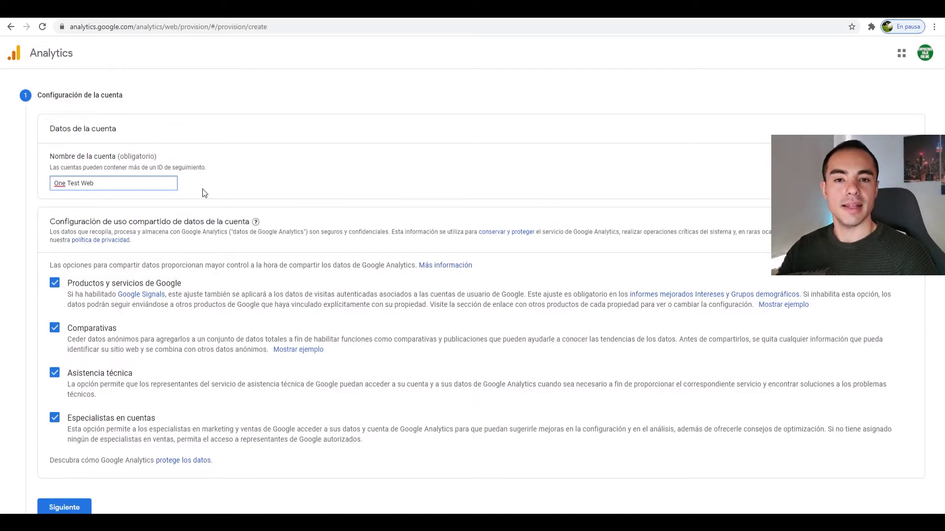
left_click(61, 507)
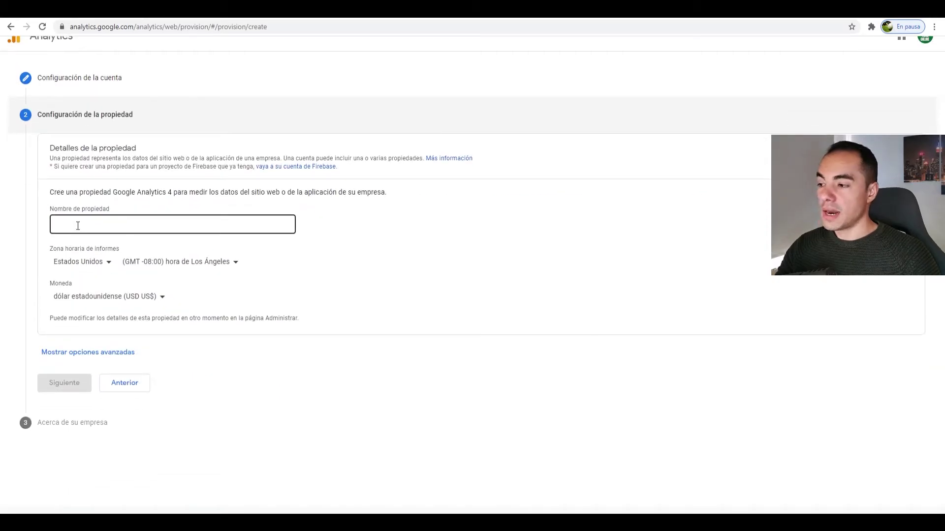
Name the property One Test Web and set its reporting time zone country to España
left_click(78, 225)
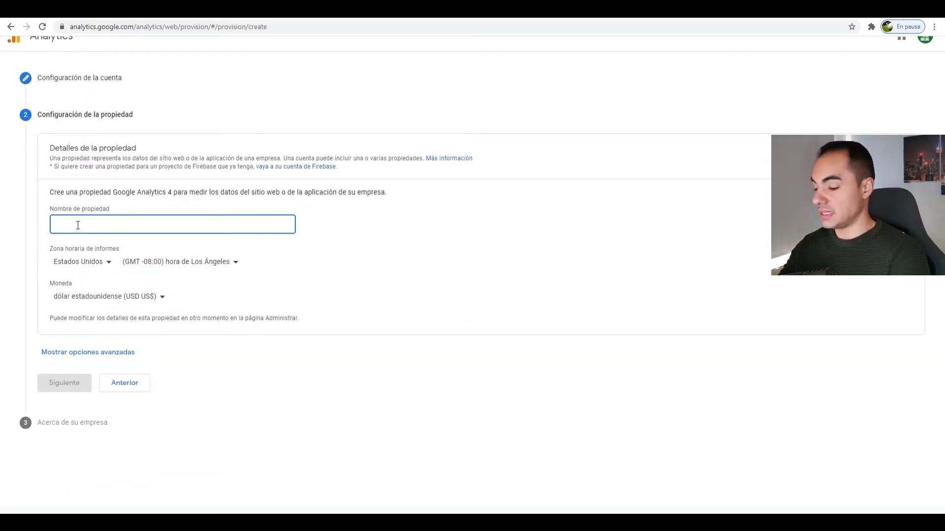
type("O")
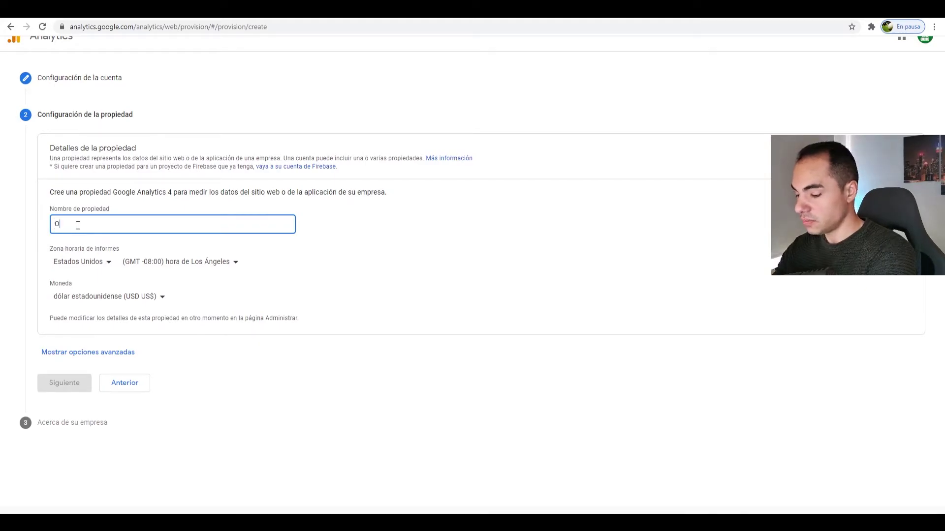
type("ne Test Web")
left_click(109, 266)
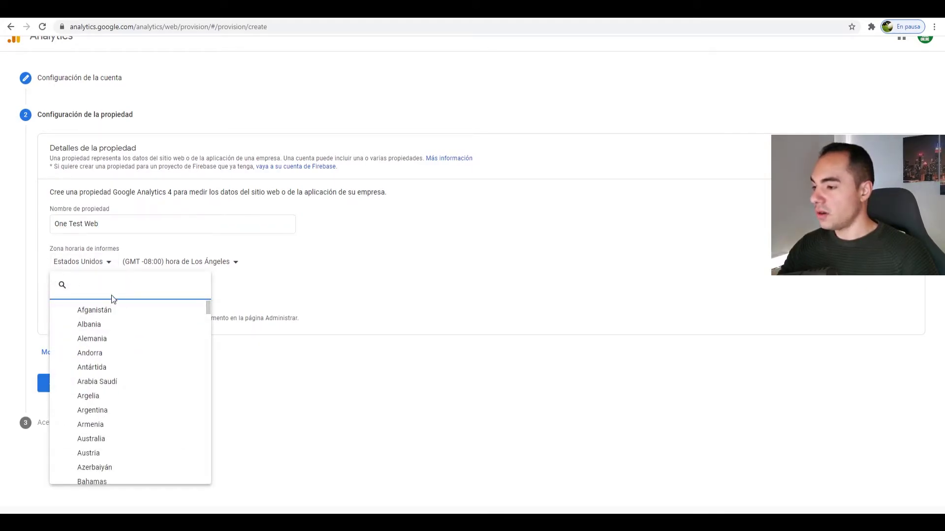
type("spa")
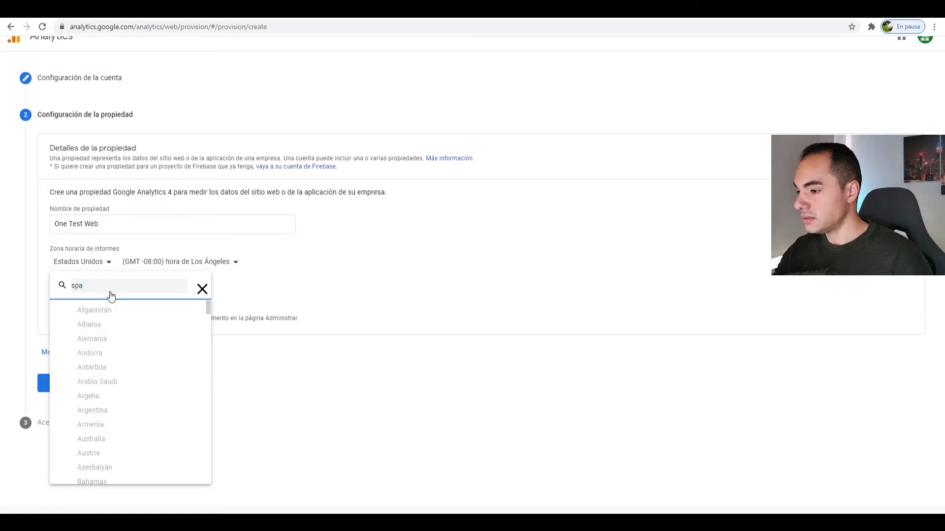
left_click(90, 394)
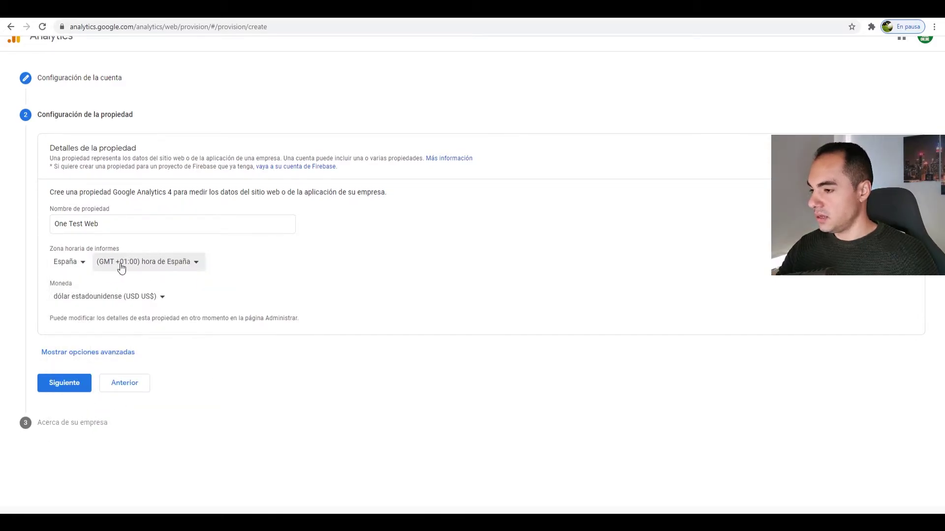
Set the property's currency to euro (EUR €) and continue to the business details
left_click(150, 296)
type("e")
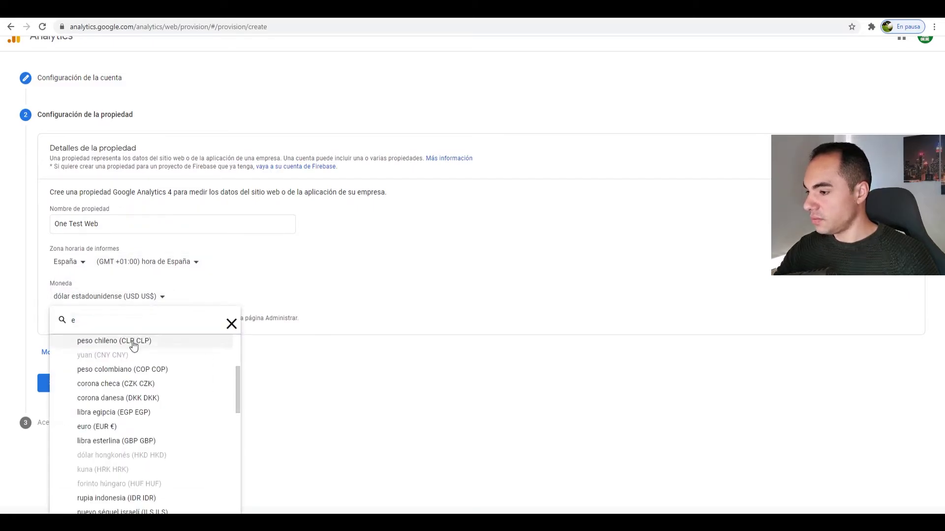
left_click(74, 426)
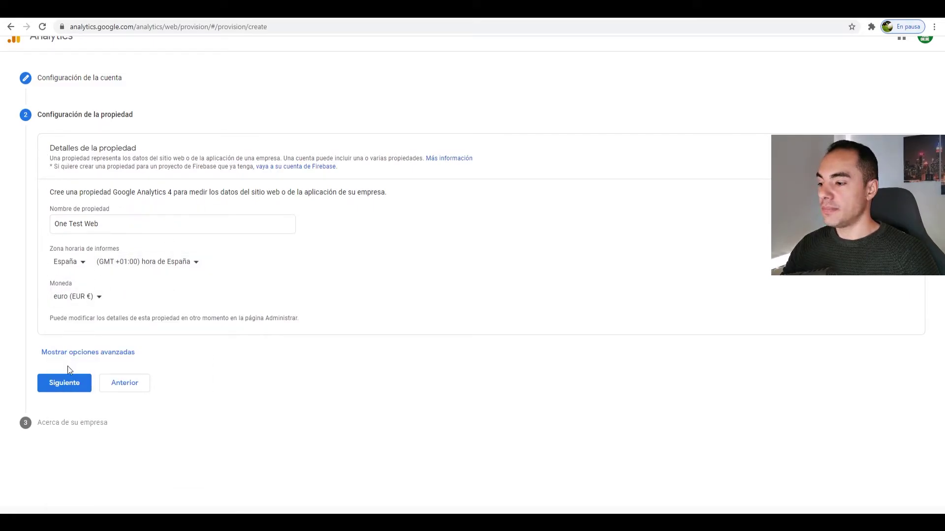
left_click(61, 386)
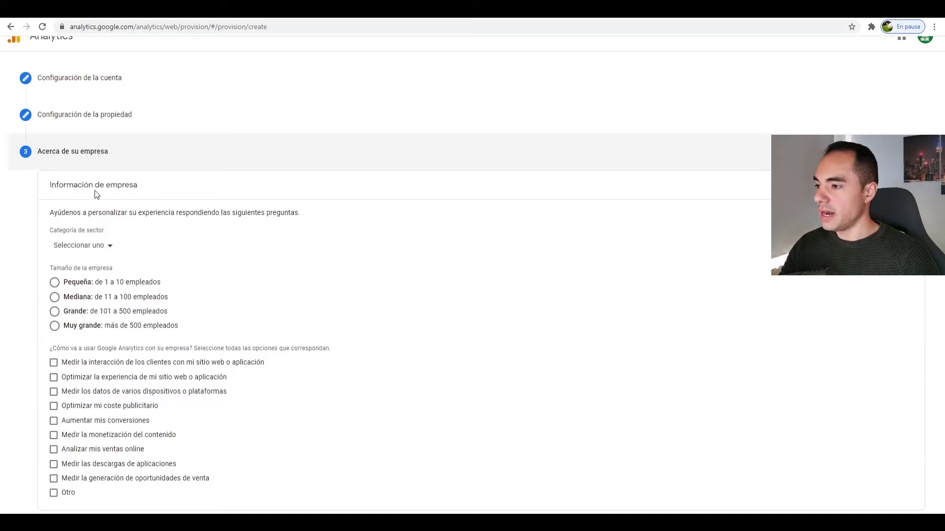
Set the business sector to Empleo y educación and the company size to Pequeña (1 to 10 employees)
left_click(112, 246)
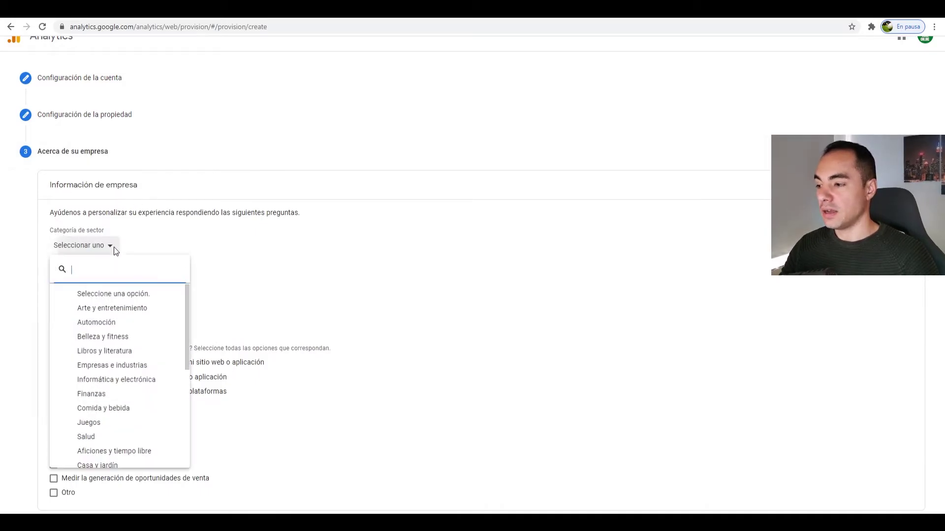
scroll(126, 290, "down", 3)
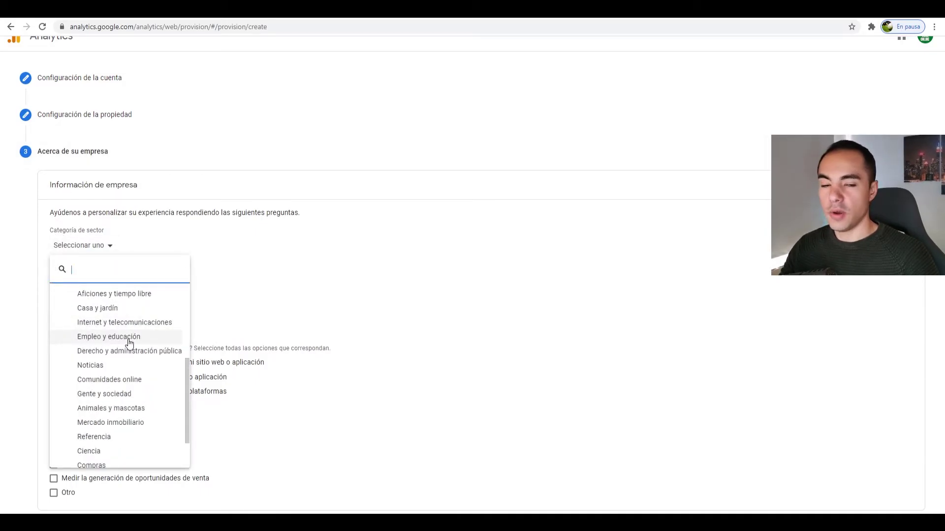
left_click(128, 340)
left_click(55, 284)
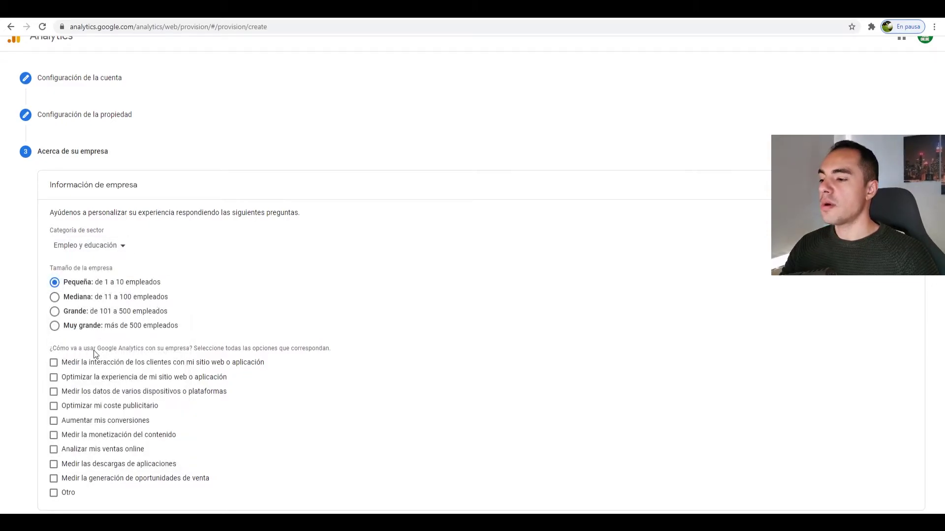
Select customer interaction, site experience, multi-device data and advertising cost as the intended Analytics uses, and submit the business details
left_click(54, 364)
left_click(54, 378)
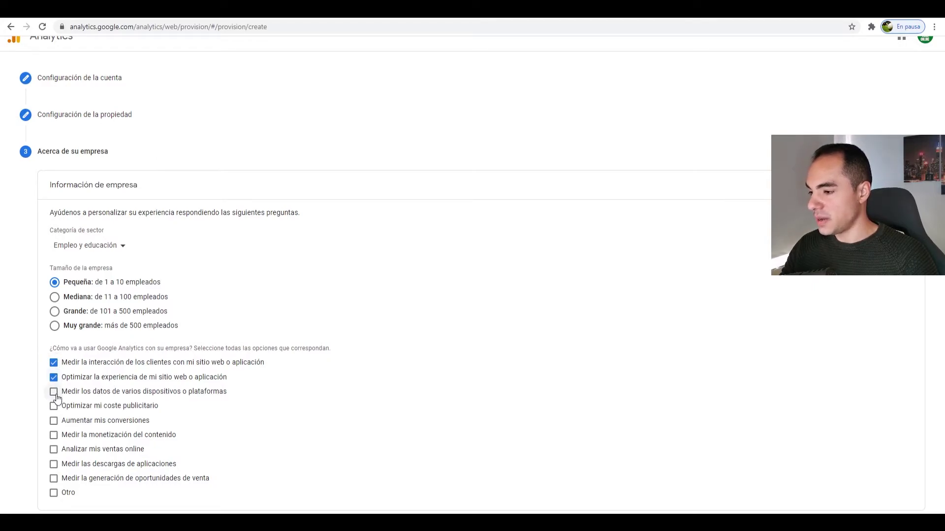
left_click(54, 393)
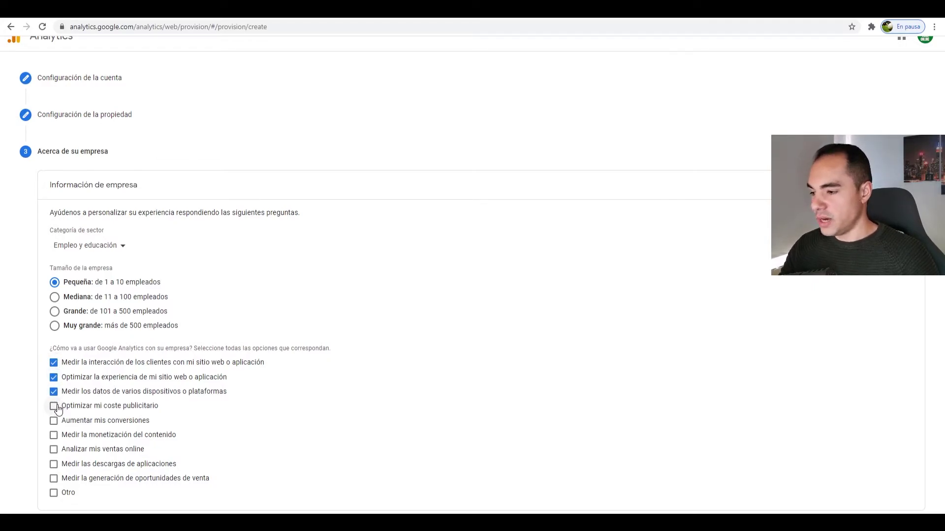
left_click(56, 408)
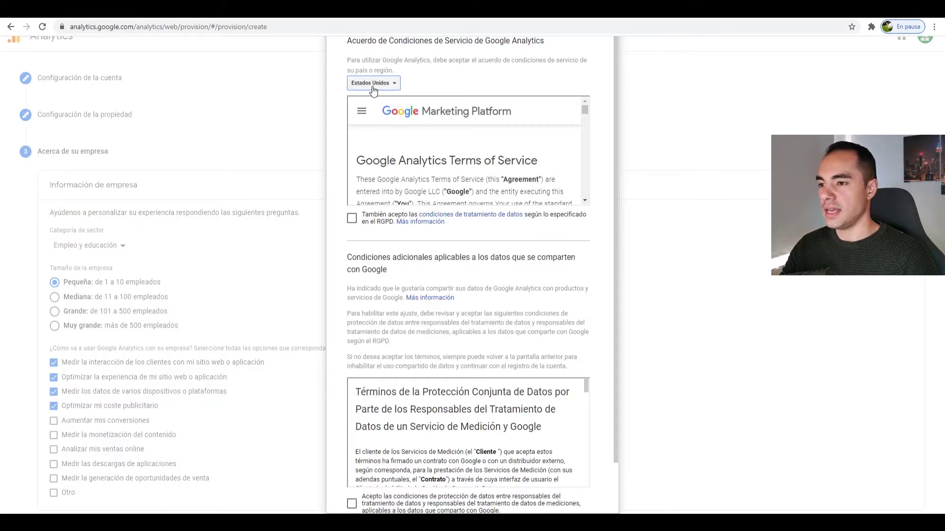
Set the country of the Google Analytics terms of service to España
left_click(373, 85)
type("es")
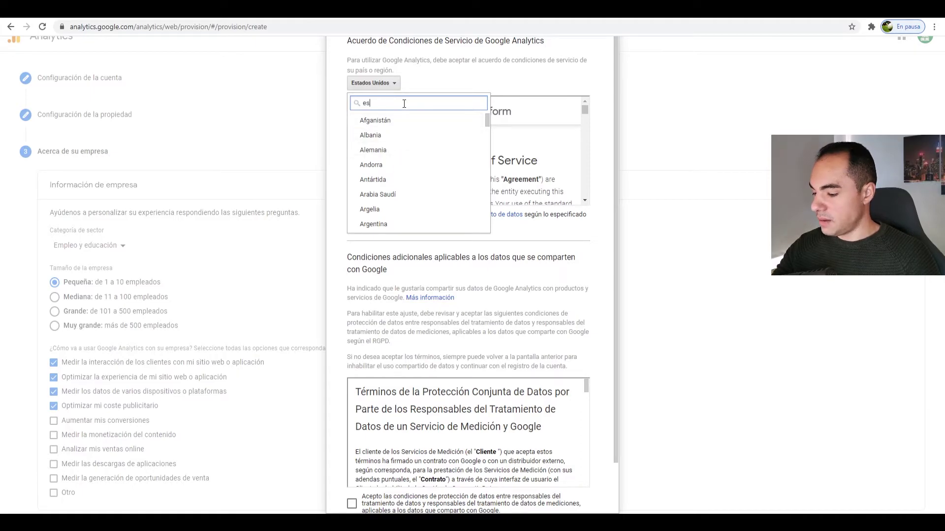
type("pa")
left_click(401, 121)
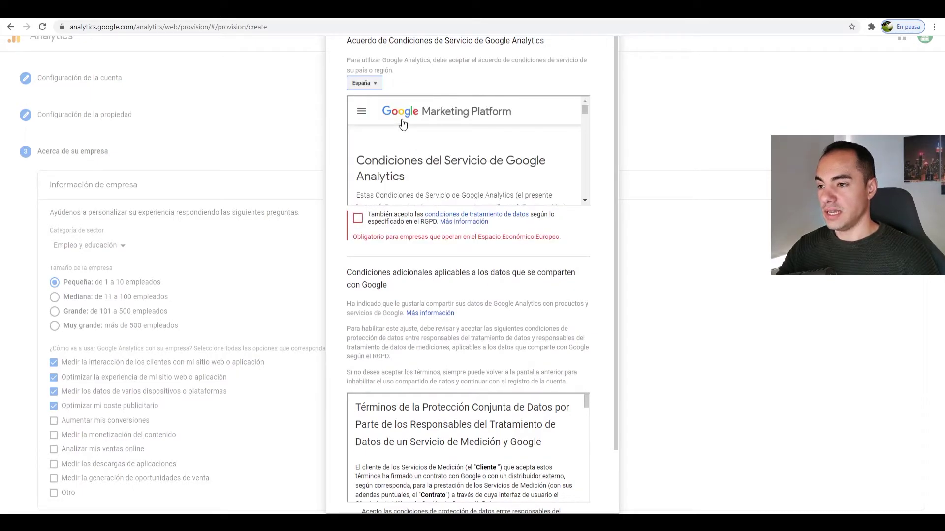
Agree to both data-protection conditions, accept the terms of service and save the email preferences with every option unticked
left_click(357, 220)
scroll(468, 434, "down", 5)
left_click(351, 503)
left_click_drag(614, 351, 615, 403)
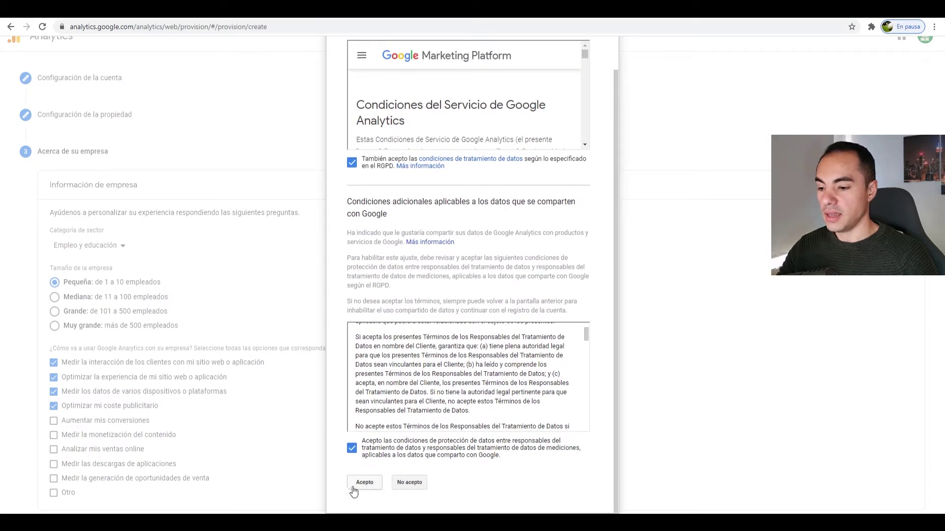
left_click(365, 483)
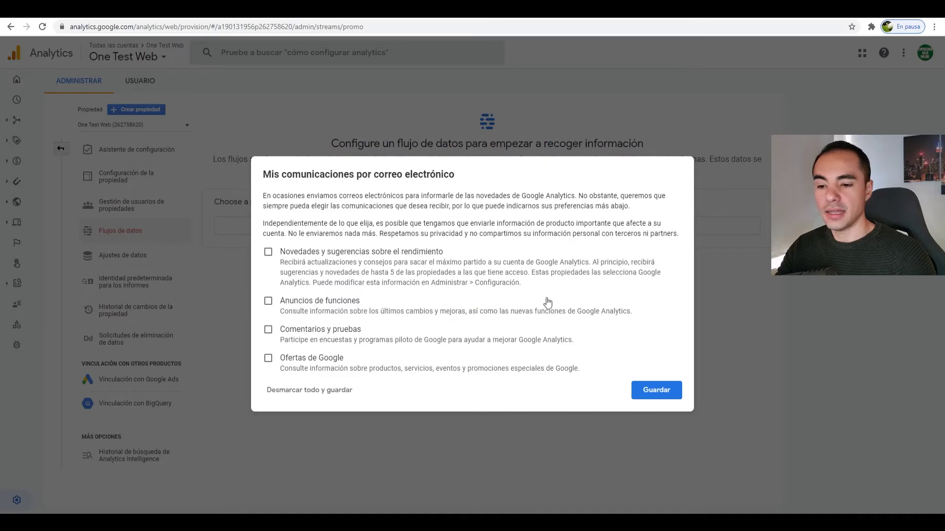
left_click(657, 390)
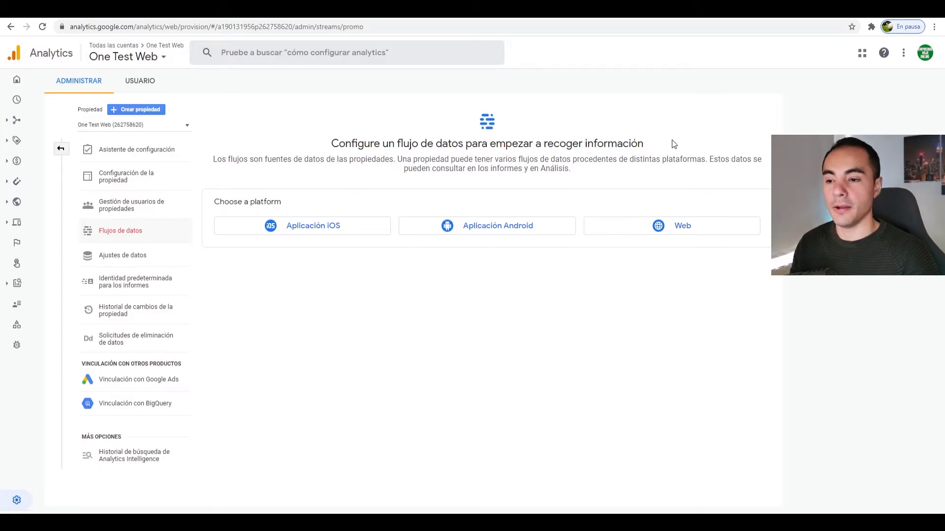
left_click(674, 231)
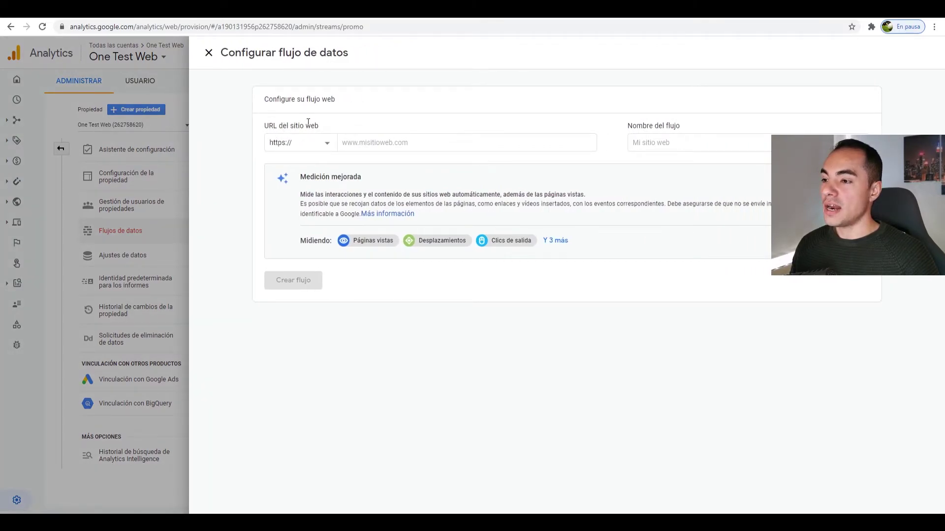
left_click(308, 148)
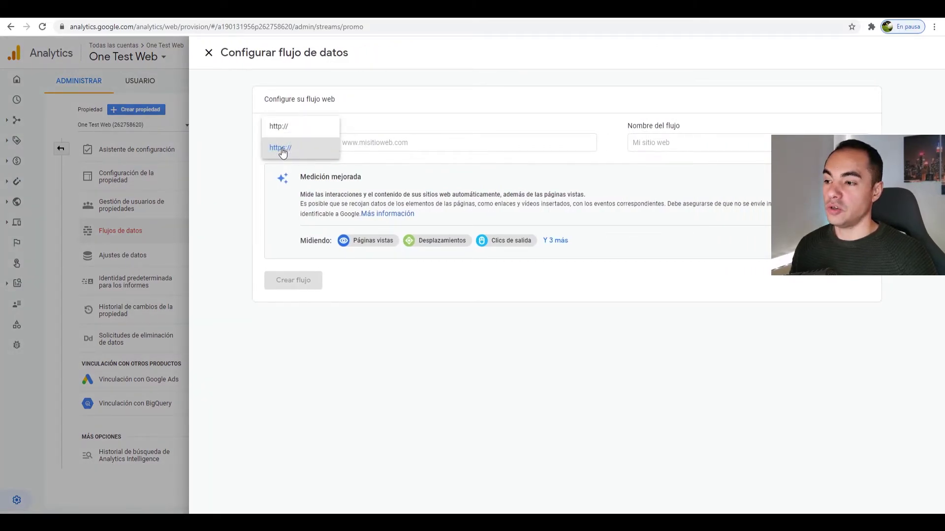
left_click(283, 148)
left_click(346, 143)
type("https://www.onetestweb.site/")
left_click_drag(365, 143, 327, 155)
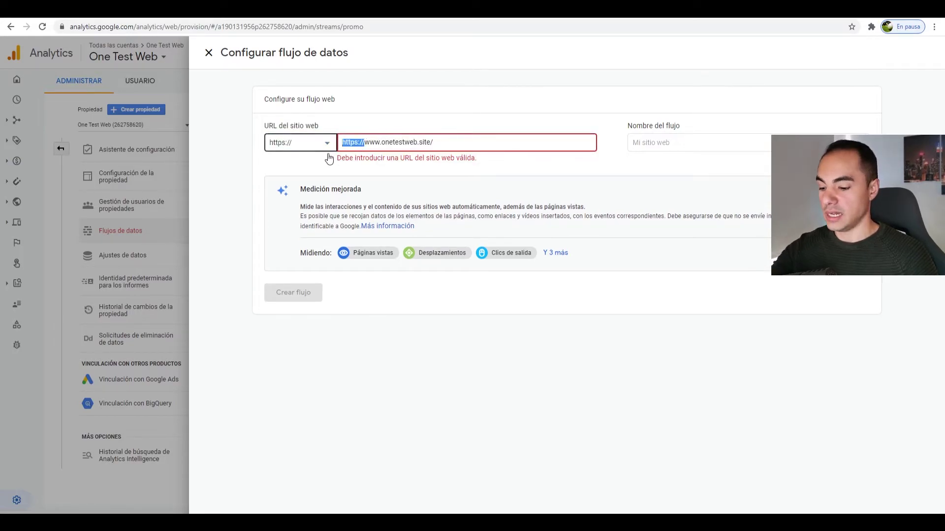
key("BackSpace")
left_click(430, 143)
Name the data stream One Test Web and create it
left_click(670, 142)
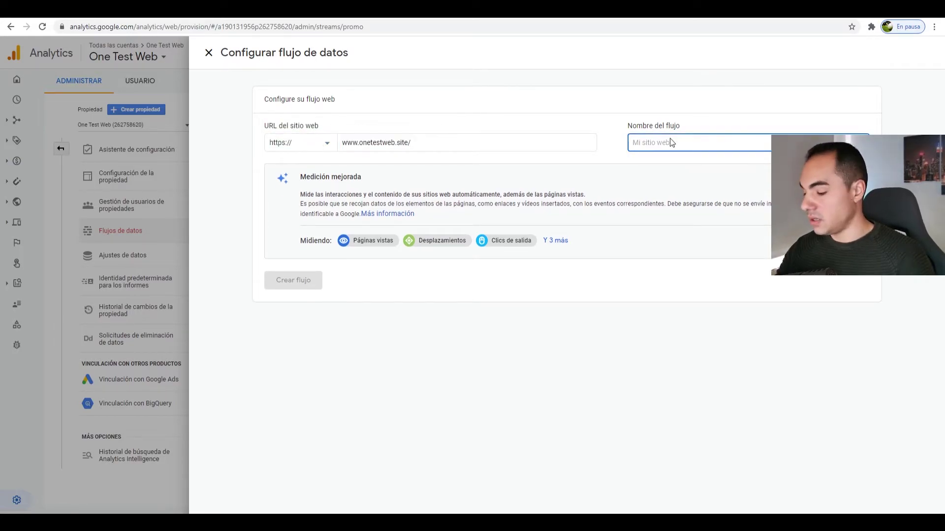
type("One Test Web")
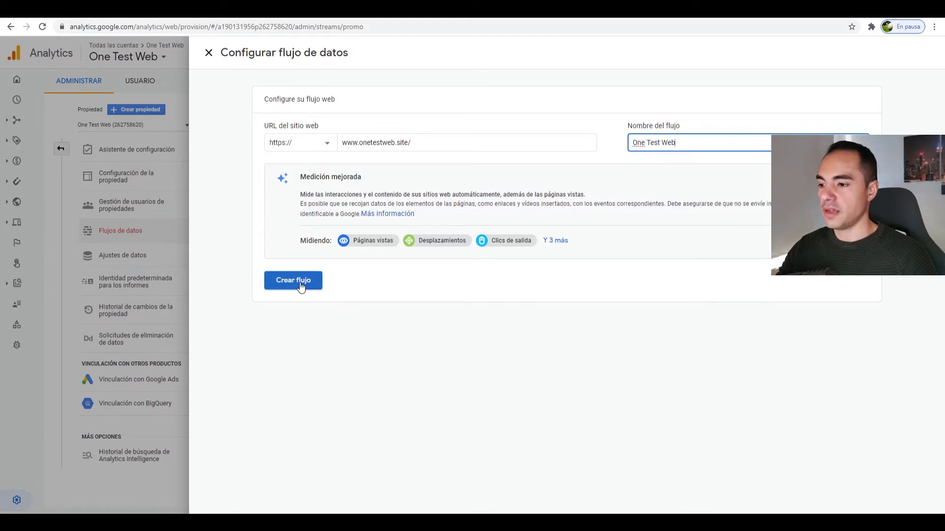
left_click(302, 286)
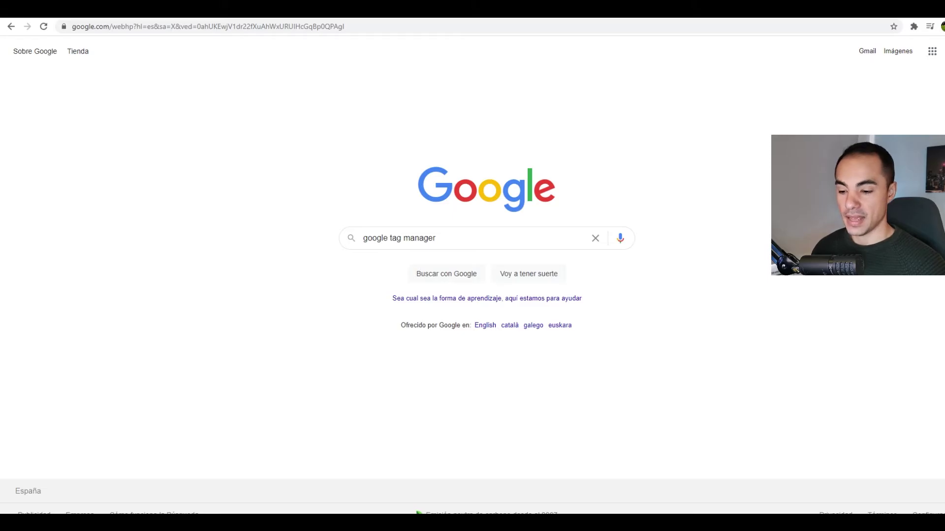
Search the web for google tag manager, open its official site and start creating an account
key("Return")
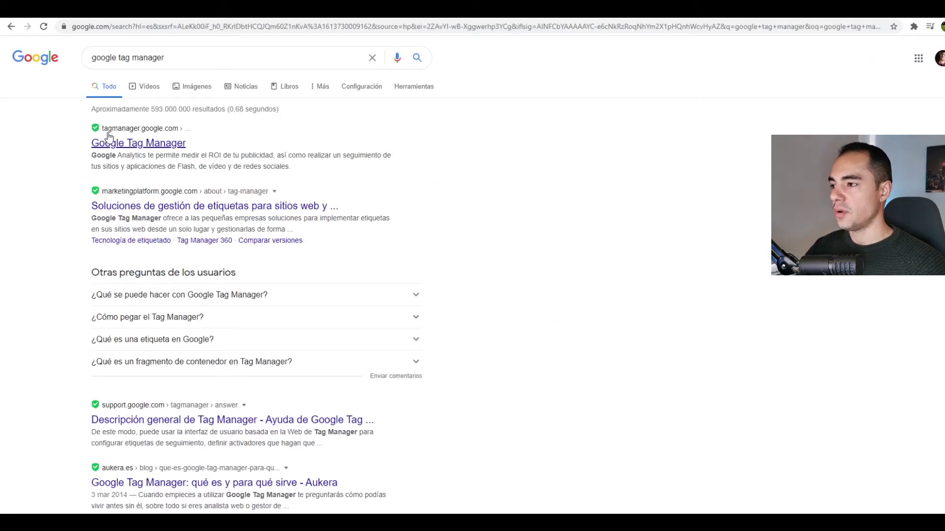
left_click(171, 145)
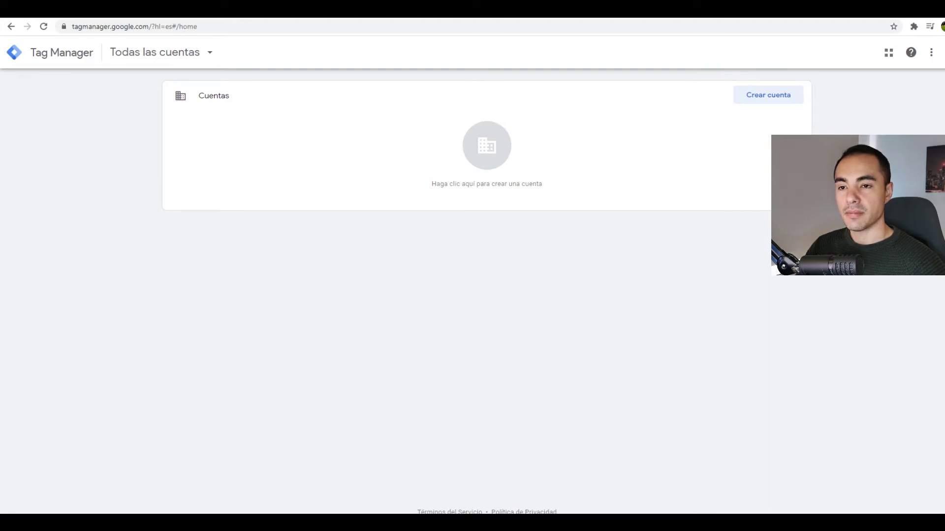
left_click(761, 105)
left_click(297, 201)
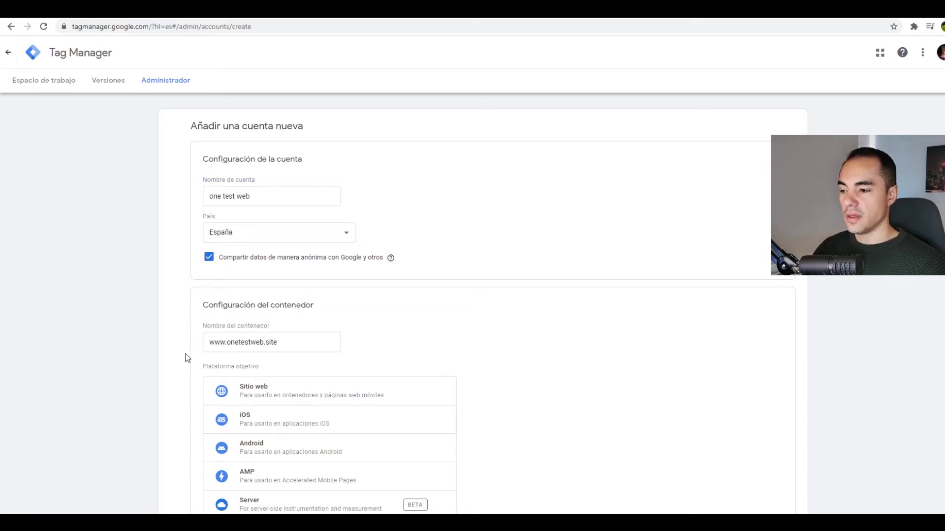
left_click(249, 395)
scroll(514, 408, "down", 2)
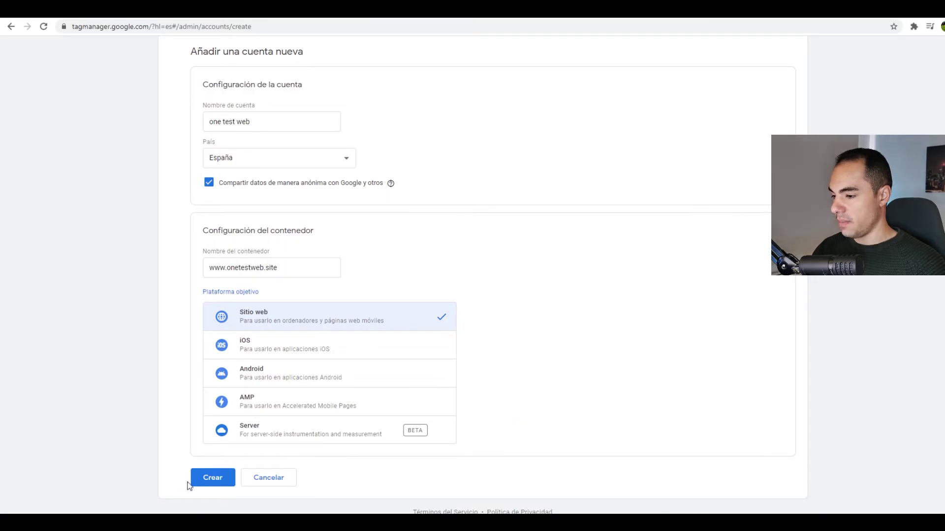
left_click(213, 478)
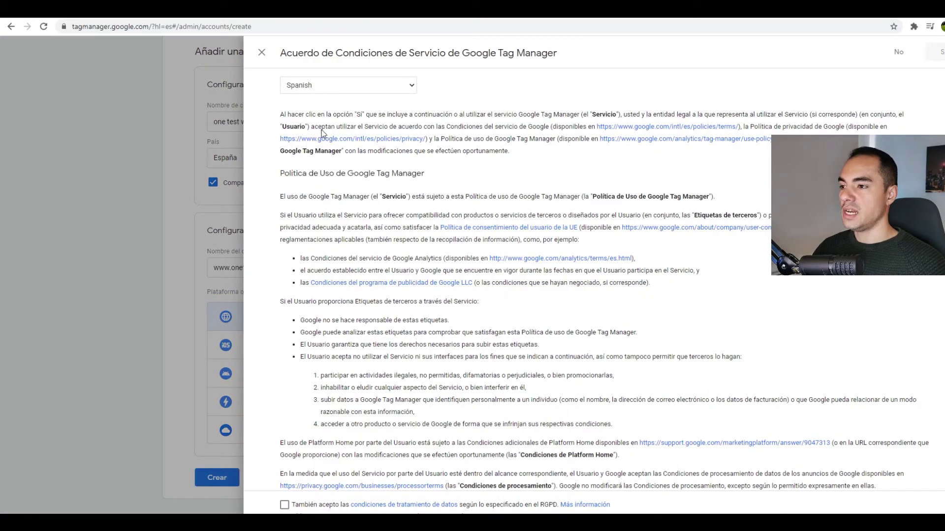
Agree to the RGPD data-processing conditions and accept the Google Tag Manager terms of service
scroll(285, 511, "down", 2)
left_click(285, 506)
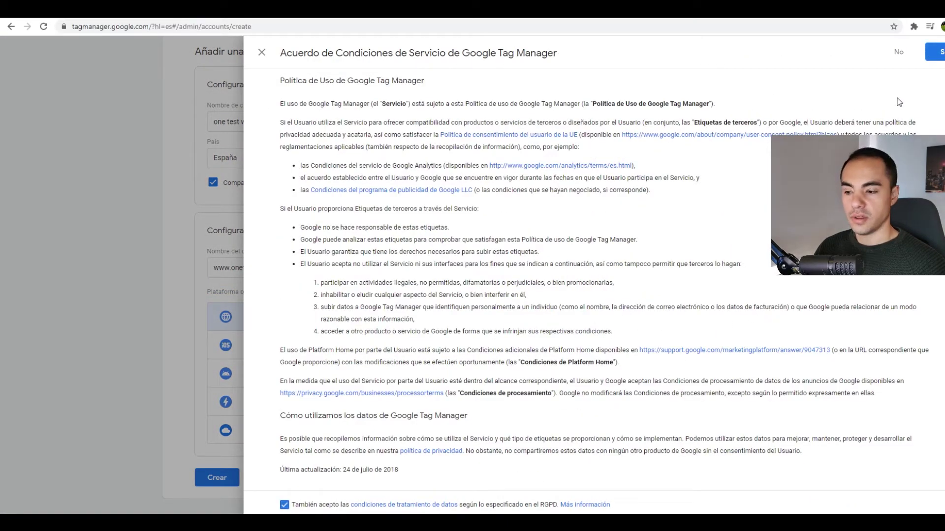
left_click(930, 58)
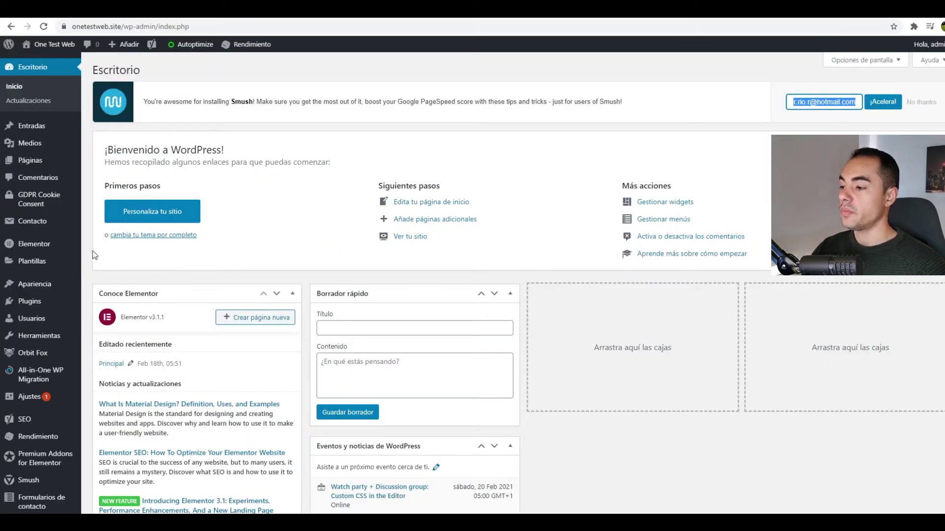
Search the WordPress plugin directory for google tag manager, then install and activate Google Tag Manager for WordPress
mouse_move(49, 304)
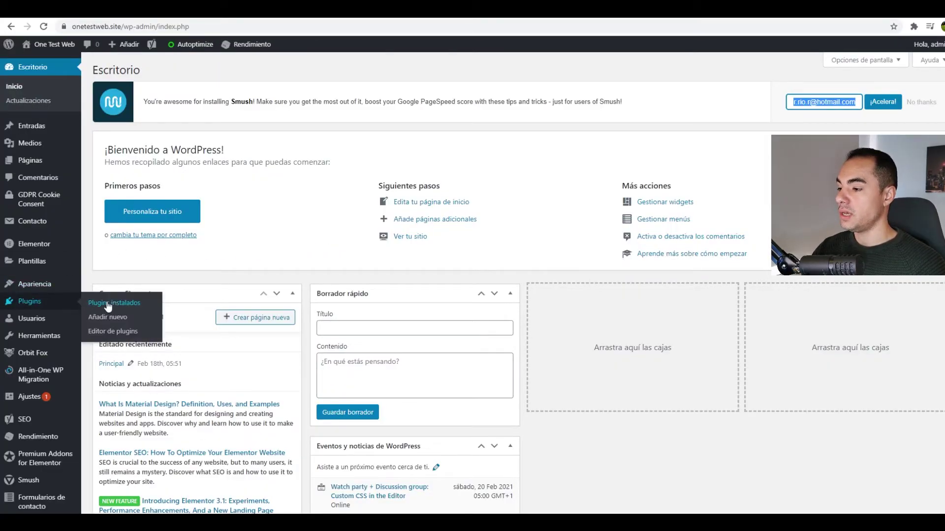
left_click(123, 317)
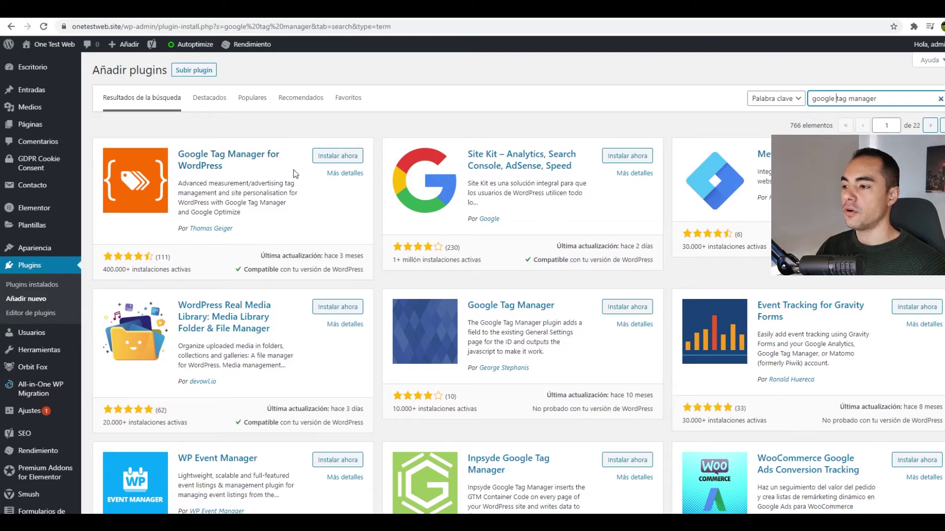
left_click(343, 158)
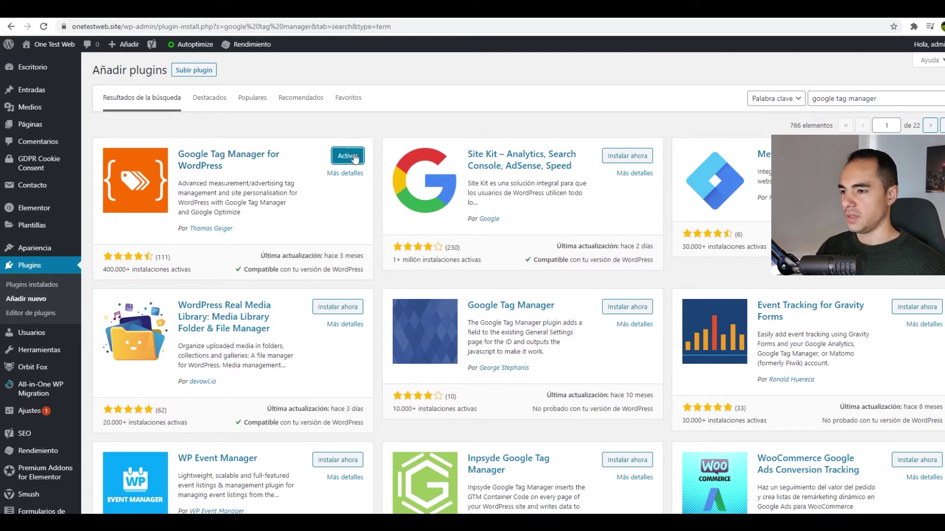
left_click(348, 156)
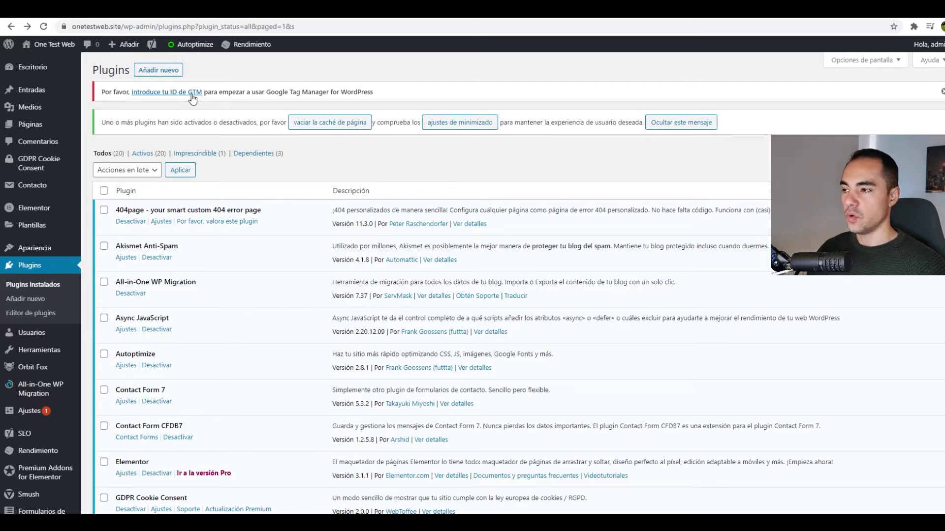
Open the plugin's Tag Manager ID setting and copy the container ID from Tag Manager's installation code
left_click(175, 93)
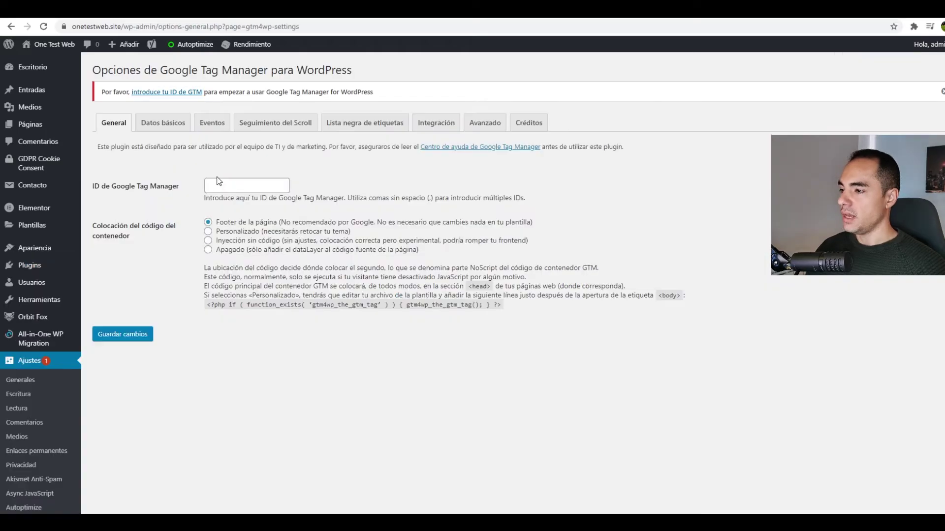
left_click(221, 185)
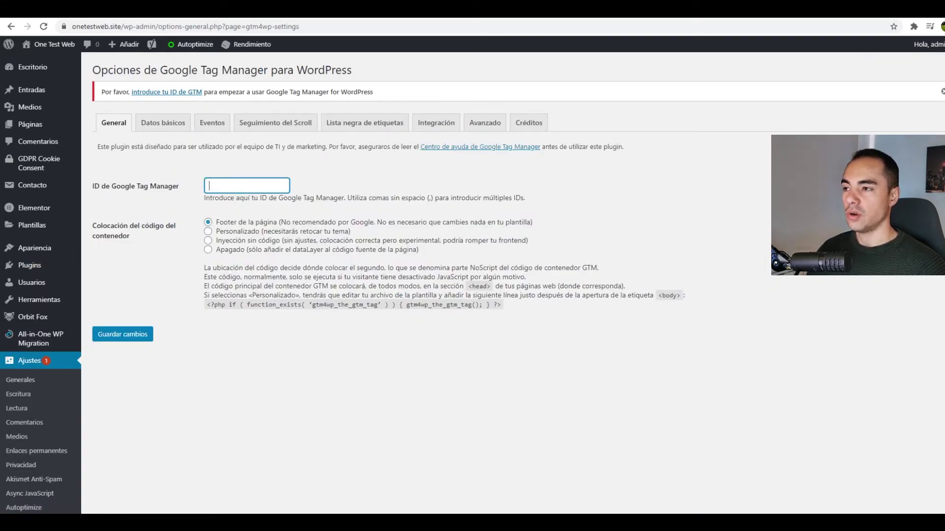
key("ctrl+Tab")
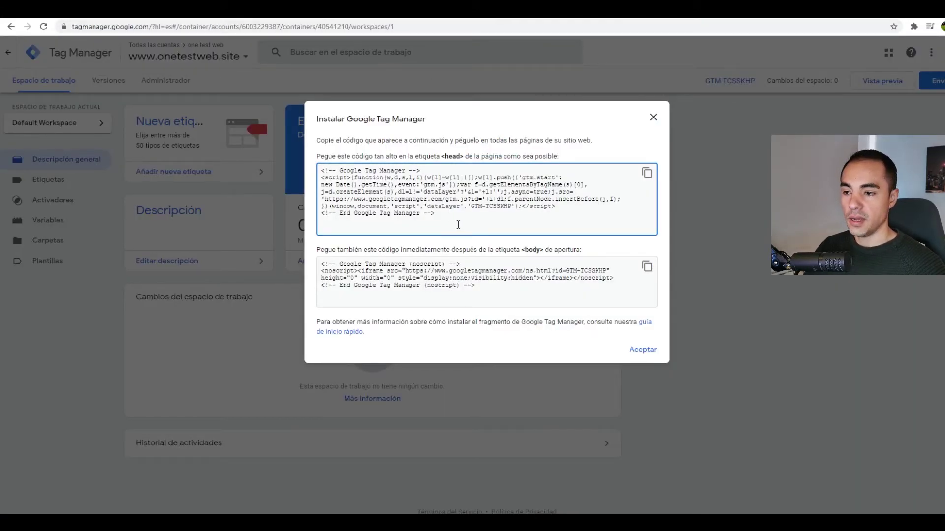
left_click_drag(471, 206, 515, 207)
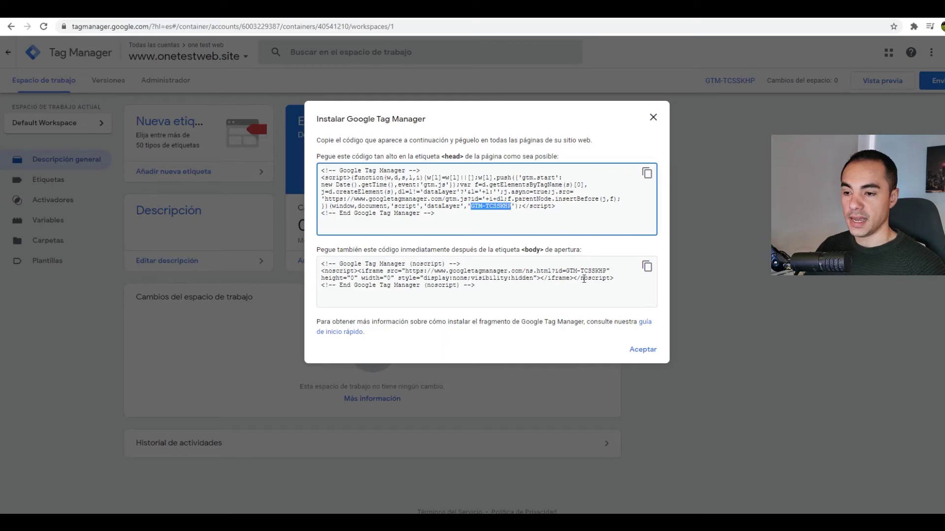
left_click_drag(566, 272, 606, 272)
key("ctrl+c")
left_click(642, 351)
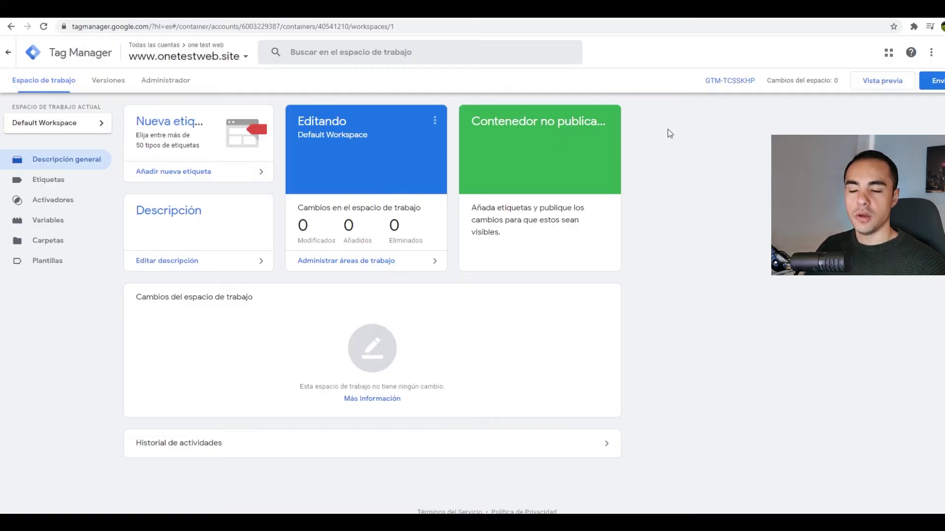
left_click(729, 83)
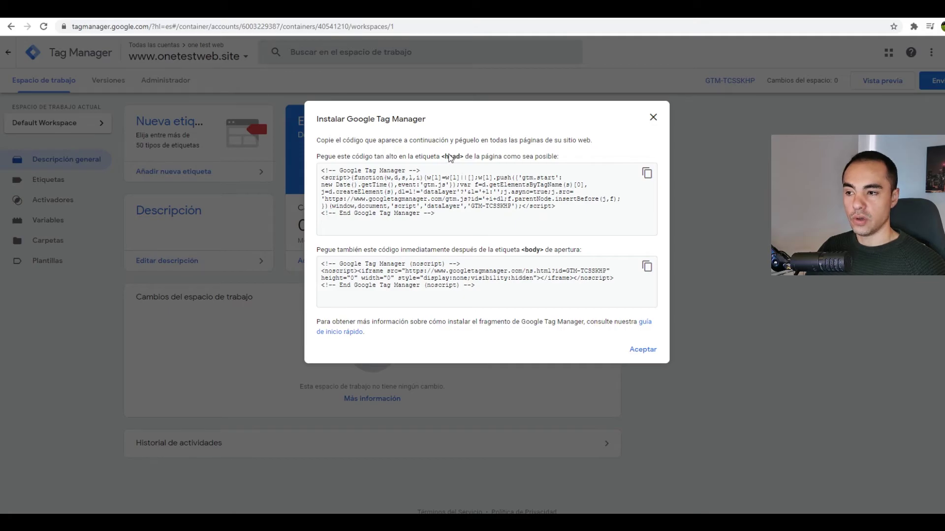
left_click(654, 119)
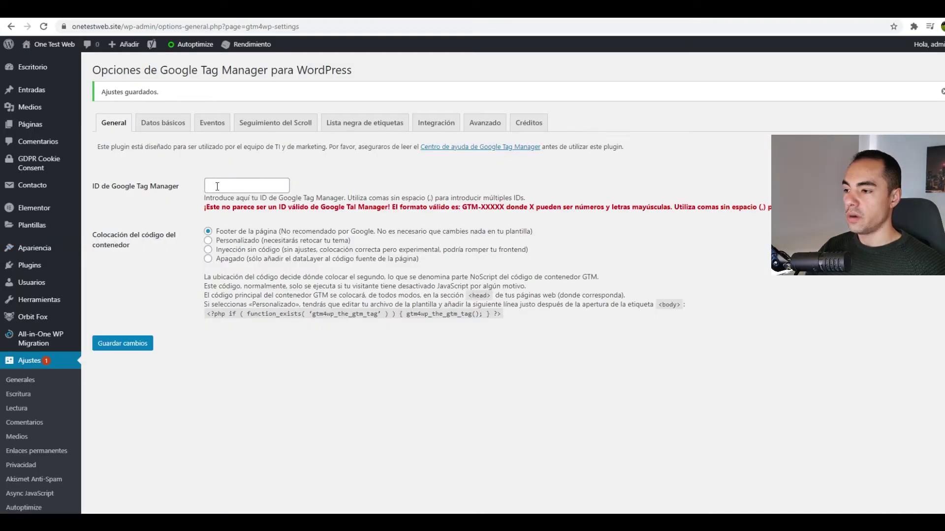
Paste the container ID into the WordPress plugin's Tag Manager ID setting and save the changes
left_click(224, 186)
key("ctrl+v")
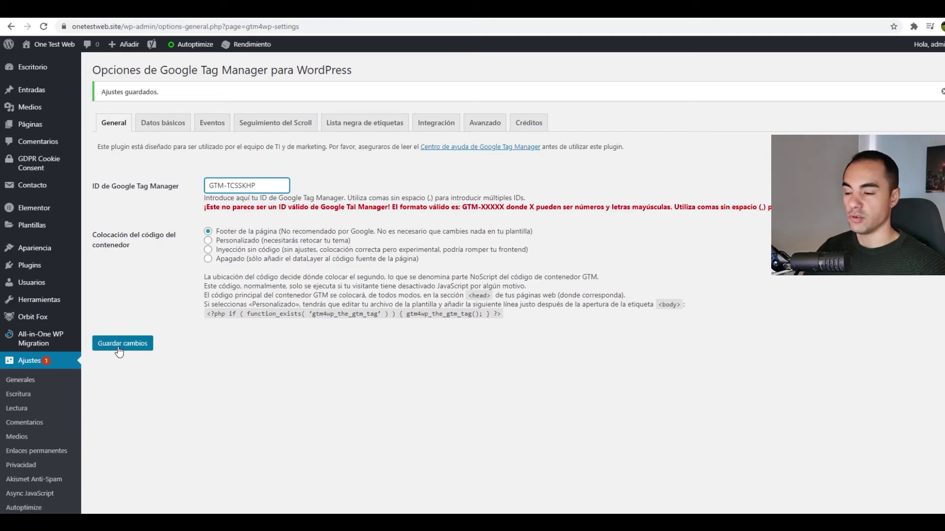
left_click(139, 311)
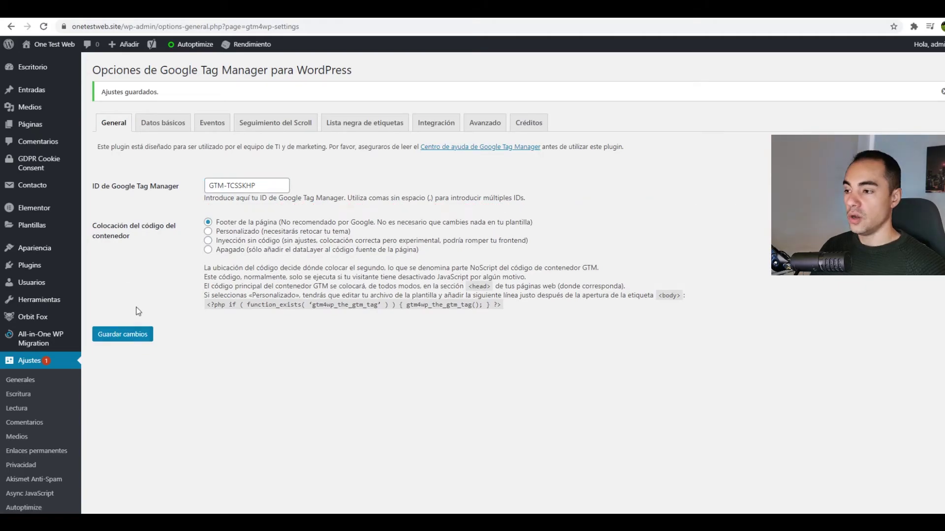
Create a Tag Manager tag of type Google Analytics: configuración de GA4 using the measurement ID of the Otw web stream in Analytics
left_click(157, 17)
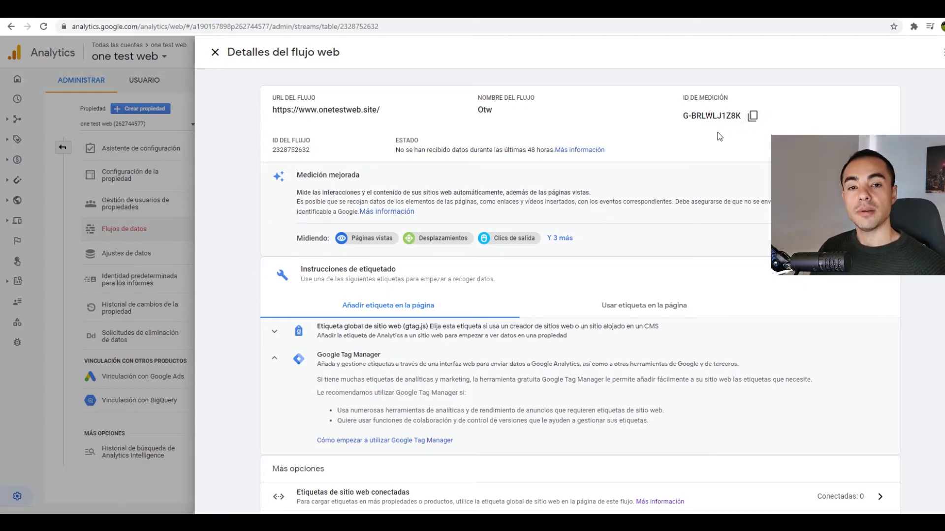
key("ctrl+Tab")
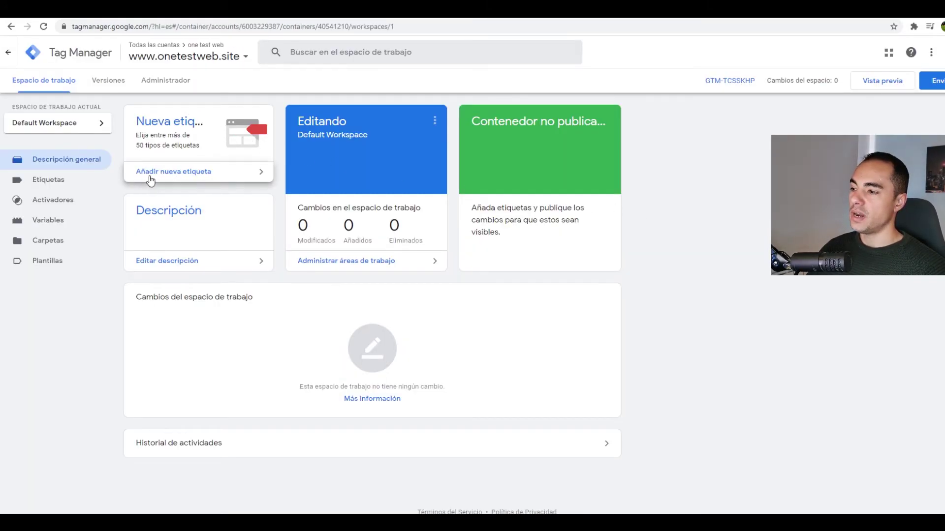
left_click(197, 177)
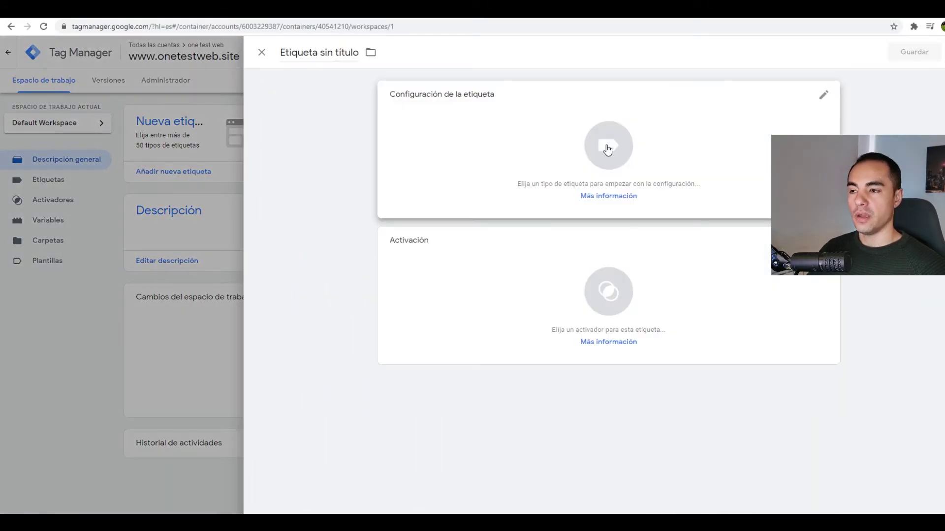
left_click(623, 148)
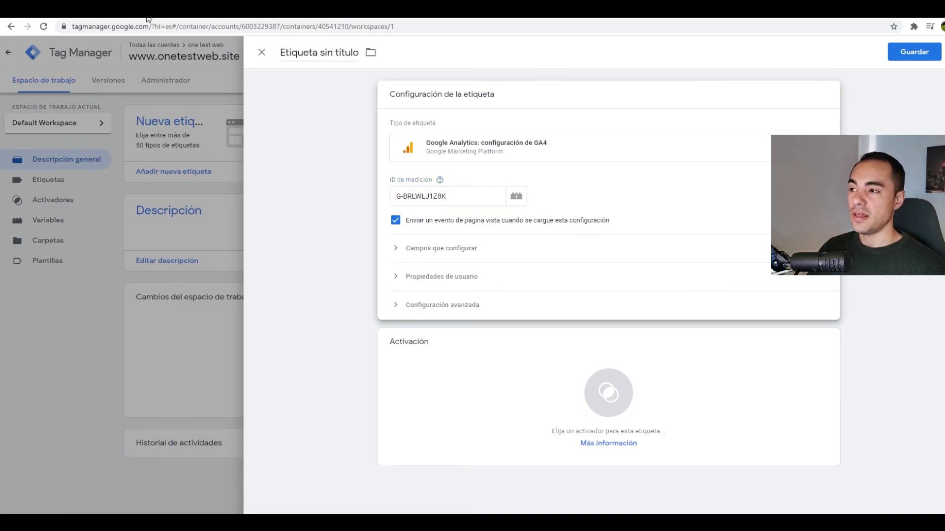
key("ctrl+Tab")
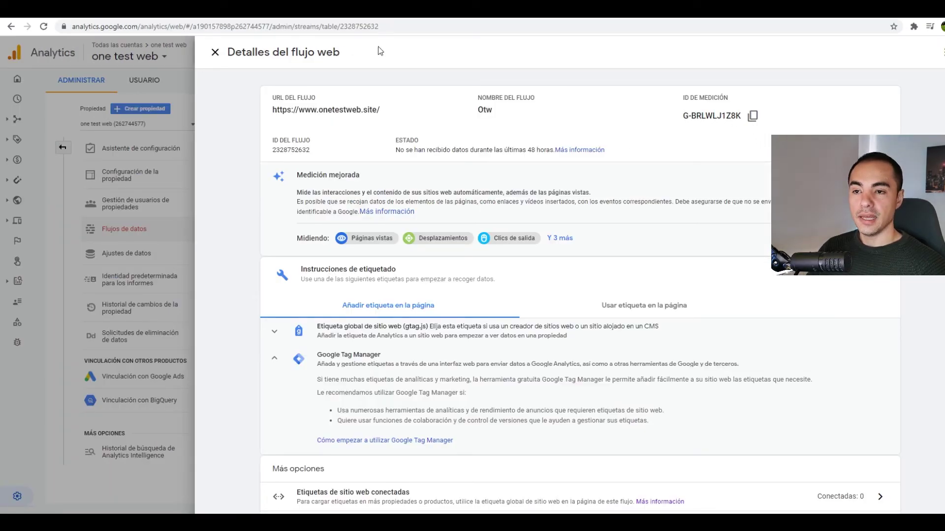
key("ctrl+Tab")
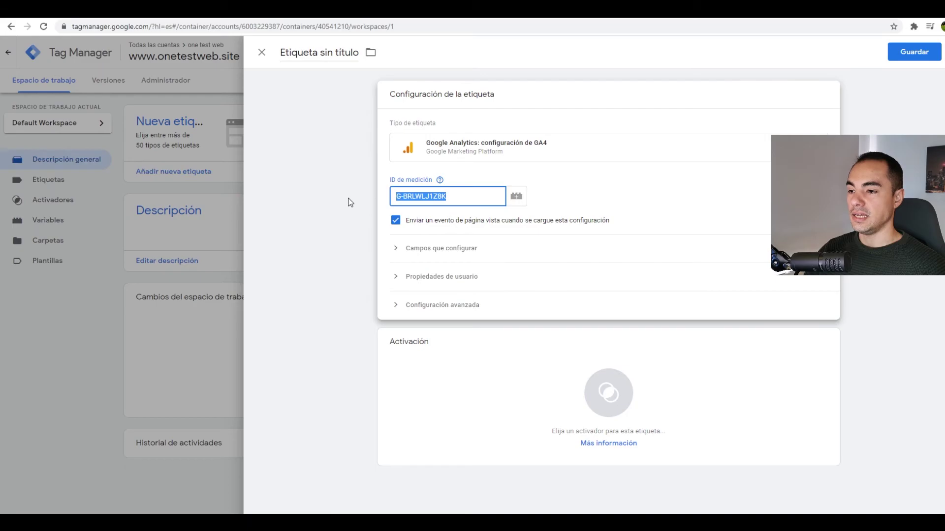
Name the tag GA4 - OTW, set its trigger to All Pages and save it
left_click(348, 202)
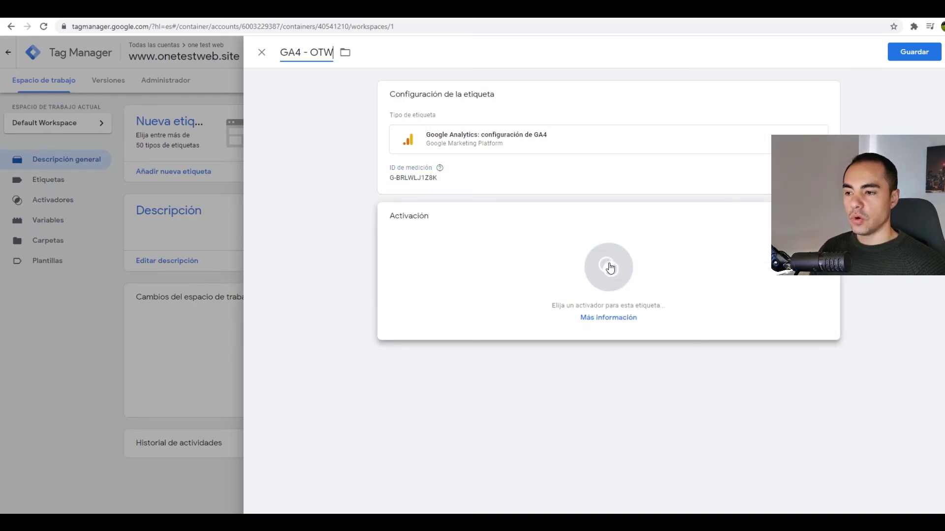
left_click(604, 273)
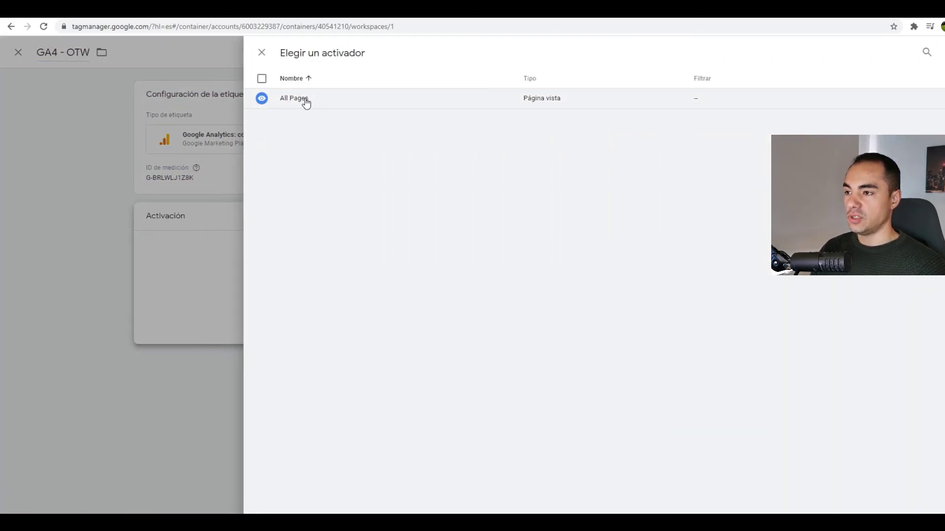
left_click(295, 99)
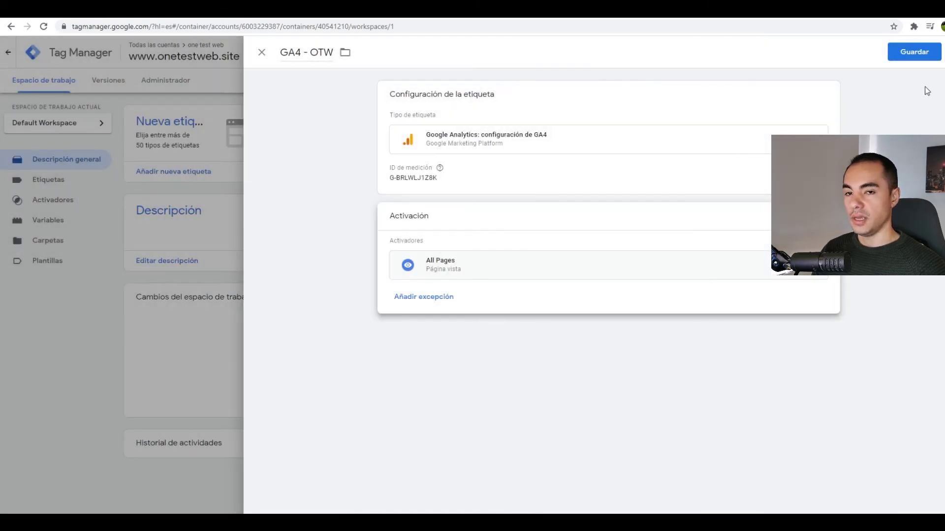
left_click(900, 55)
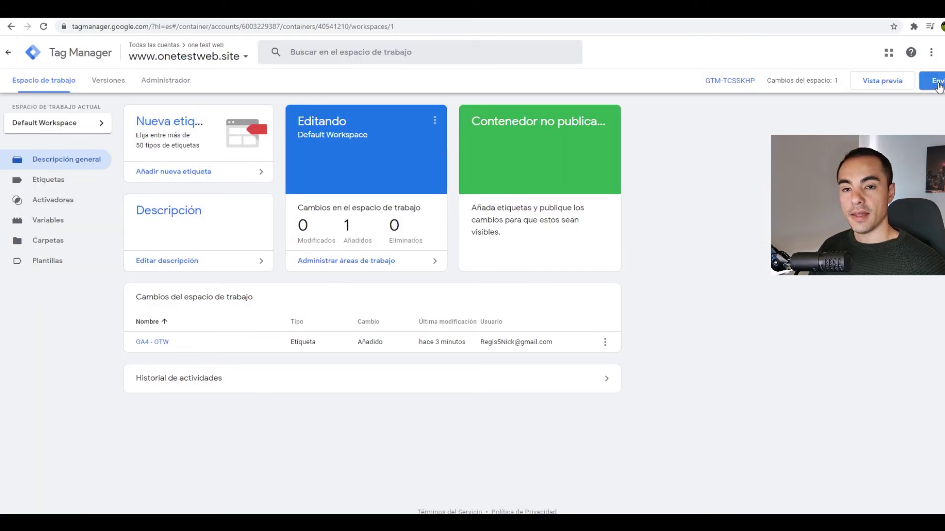
Submit the workspace changes and publish them to the Live environment as version GA4
left_click(932, 81)
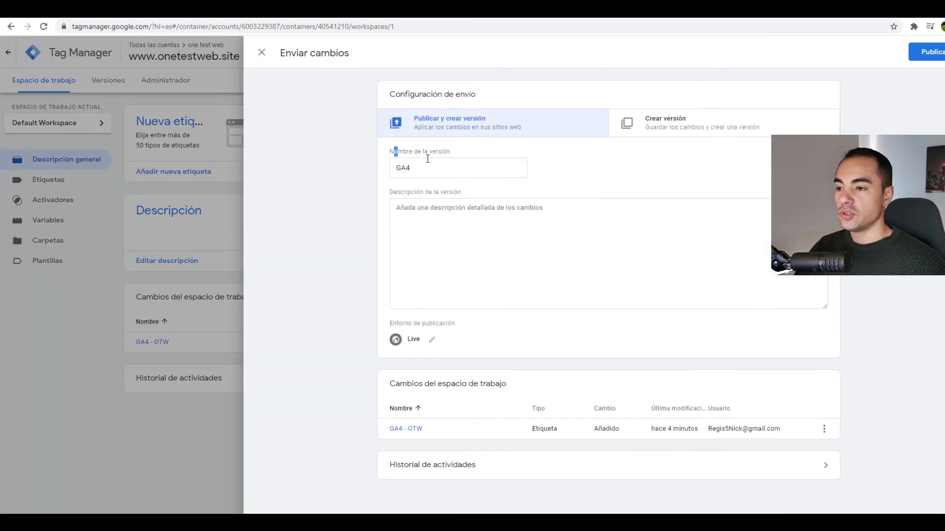
left_click(918, 63)
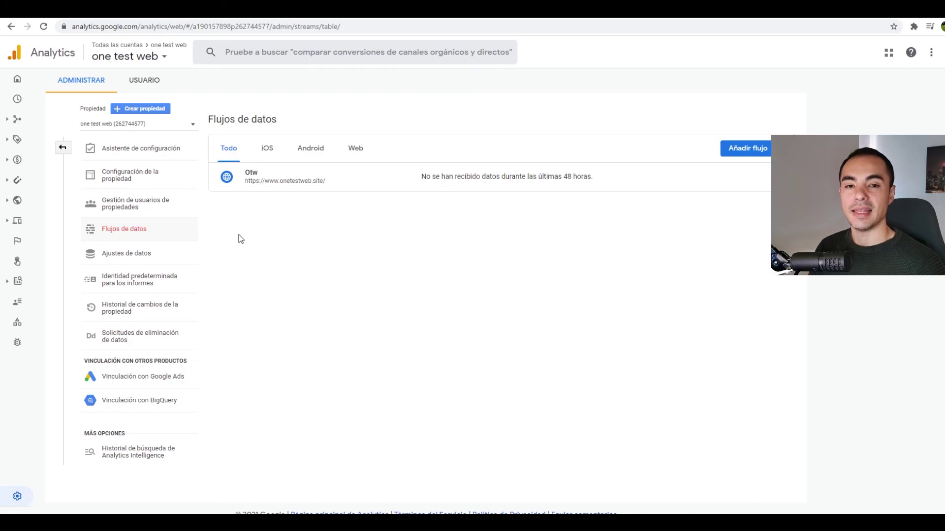
View the Analytics home overview and the real-time report for the one test web property
left_click(17, 79)
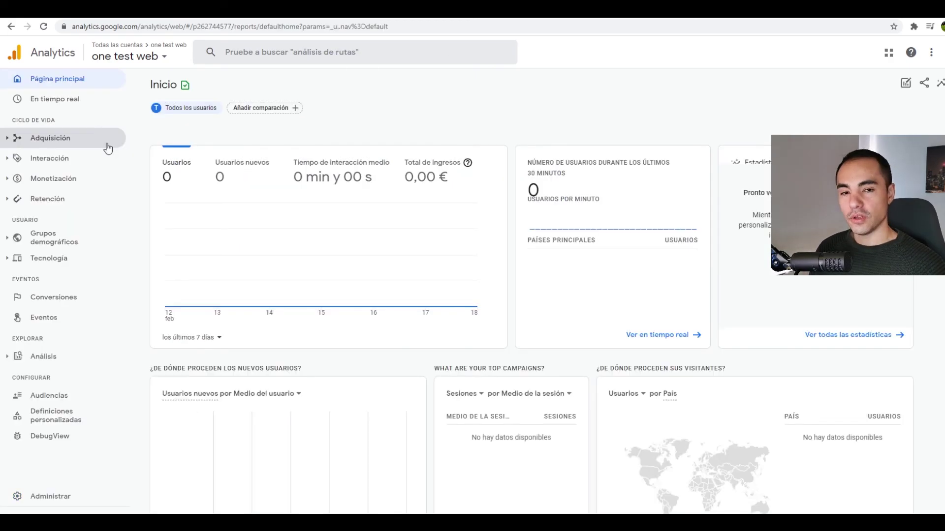
left_click(41, 104)
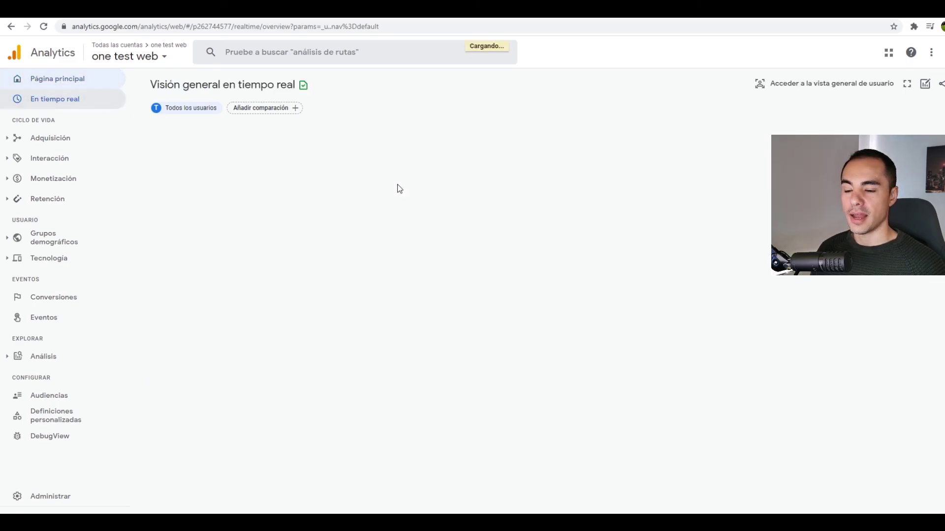